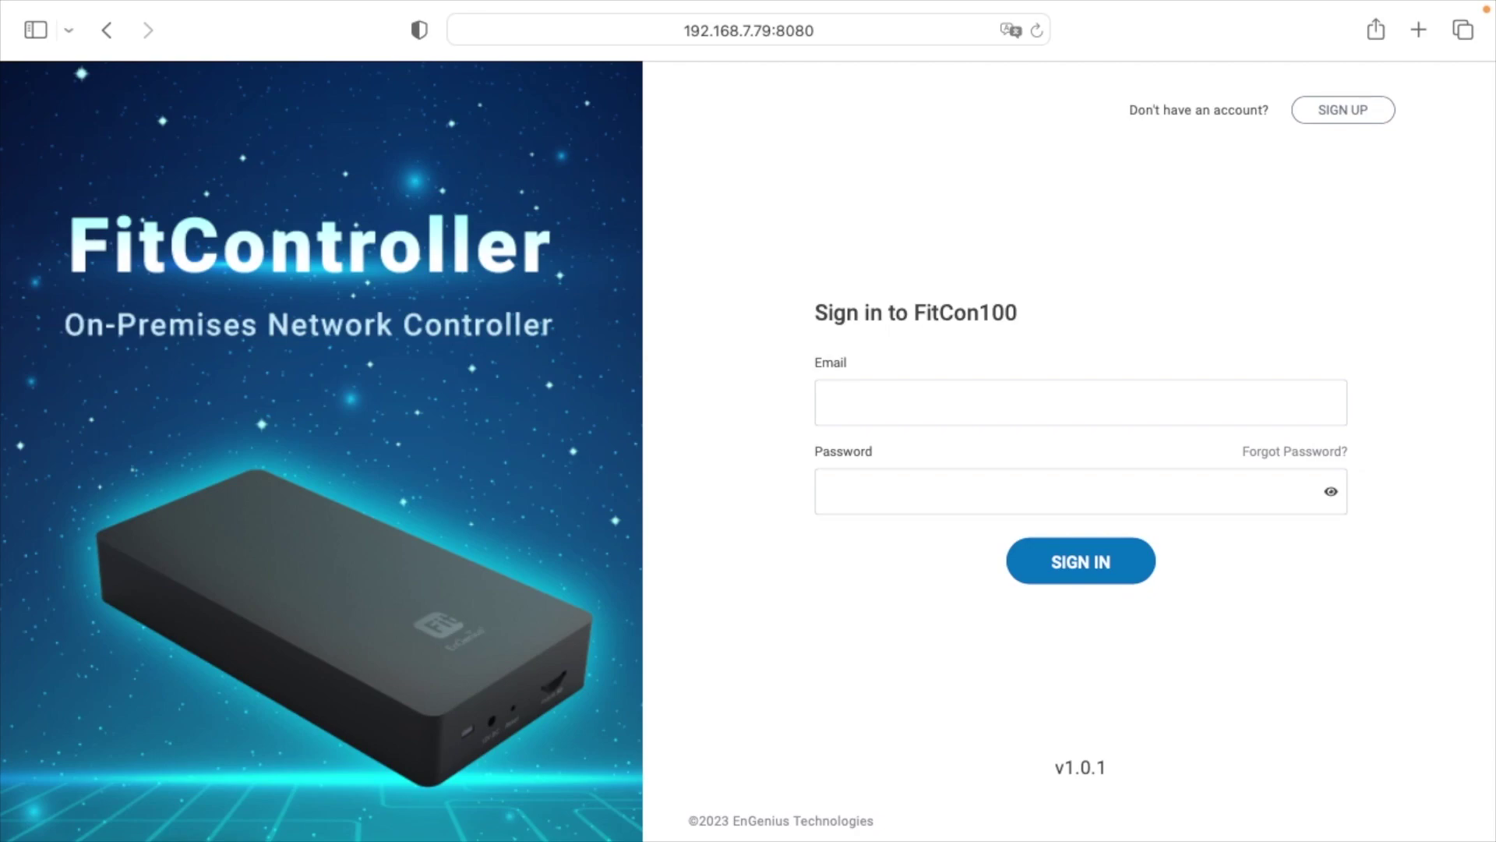
# Sign up for a new account and sign in to the Network_1 dashboard showing zero devices
pyautogui.click(1341, 118)
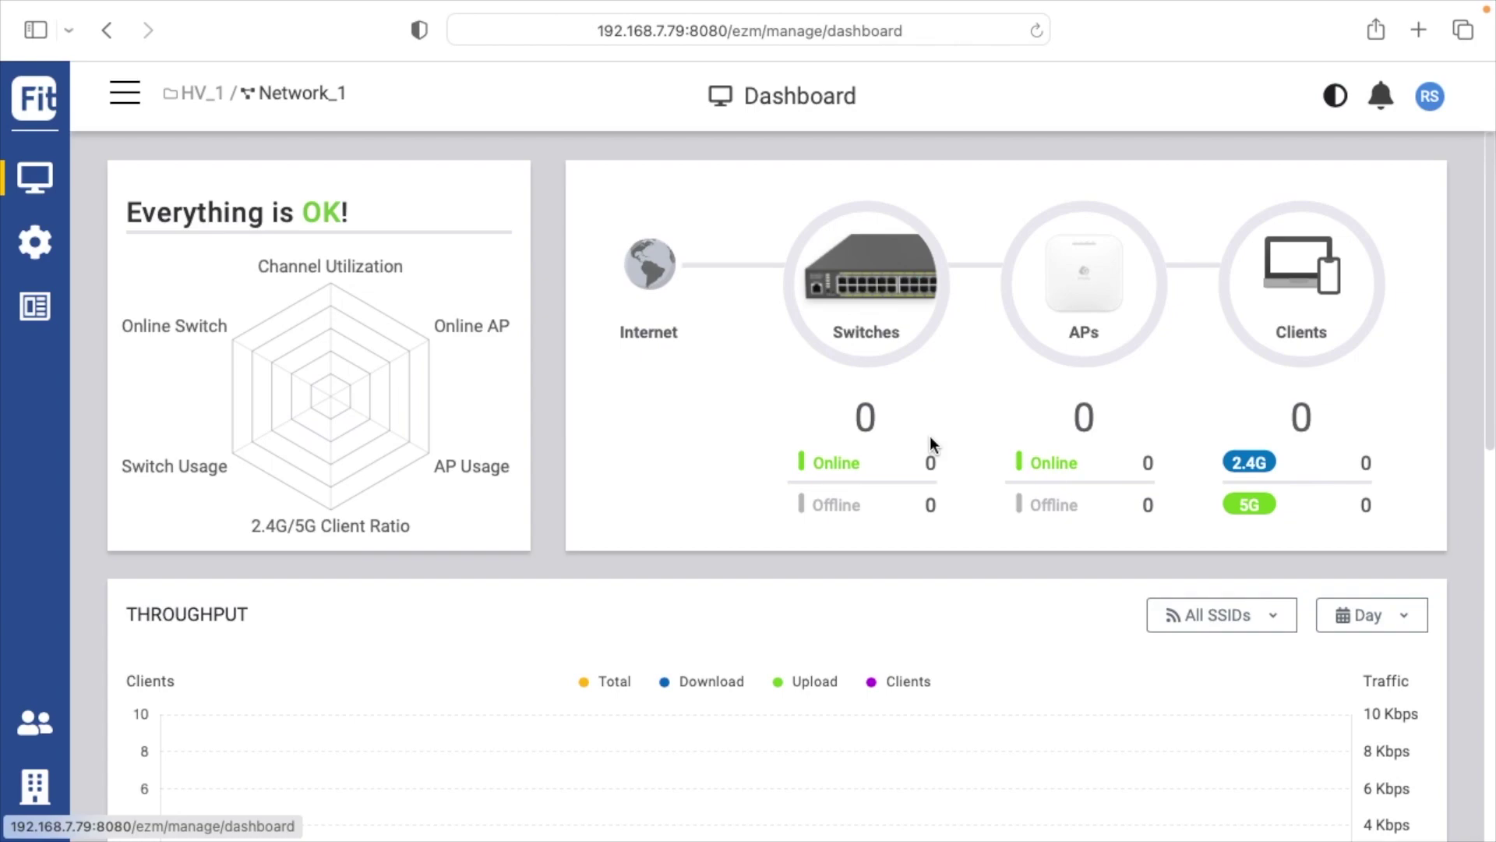
# Register the pending EWS2910P-FIT device from the Inventory page
pyautogui.click(33, 789)
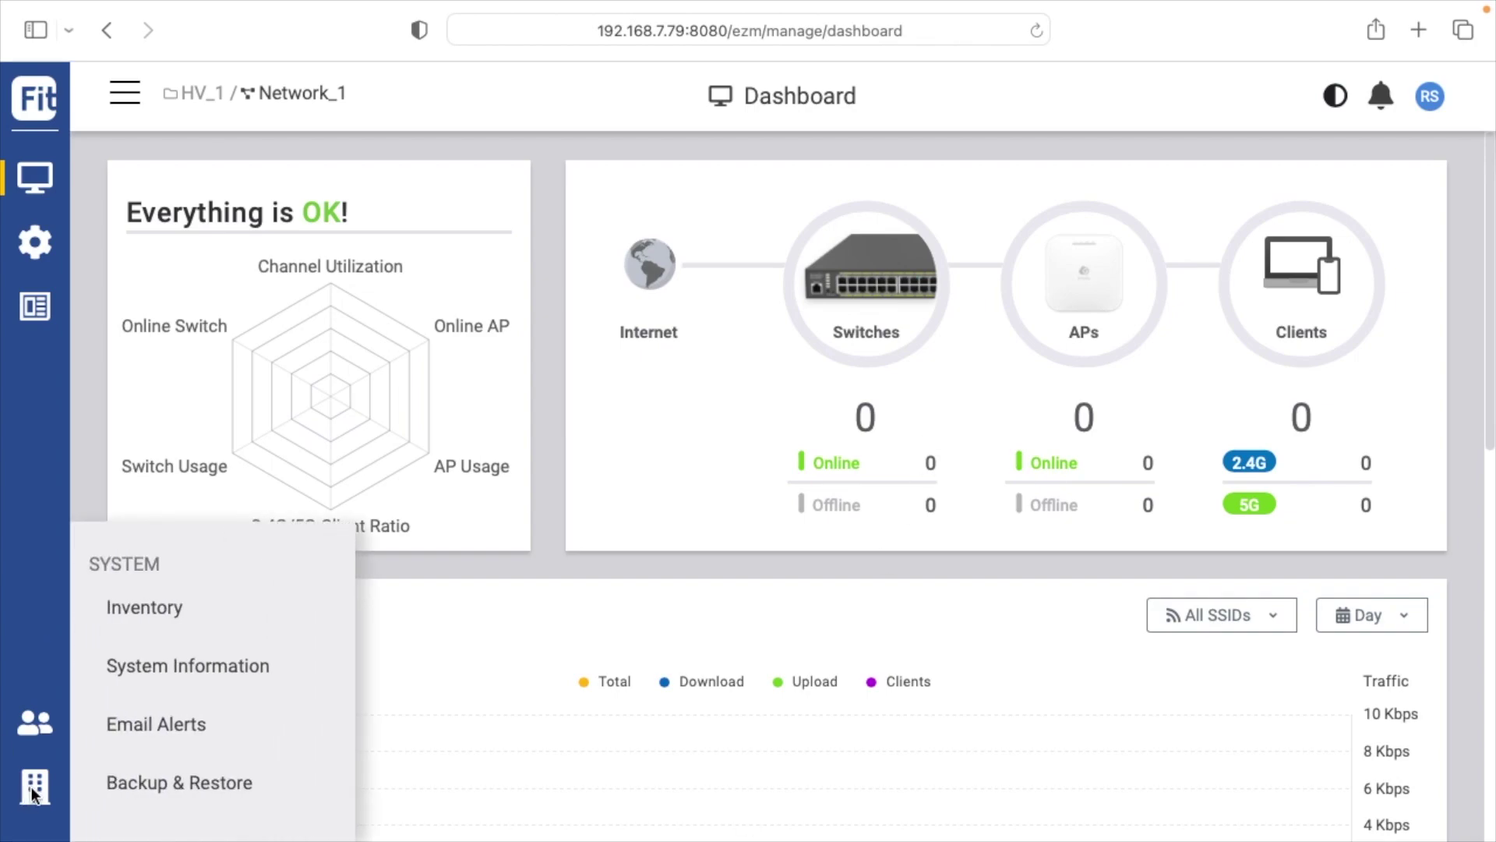
pyautogui.click(212, 607)
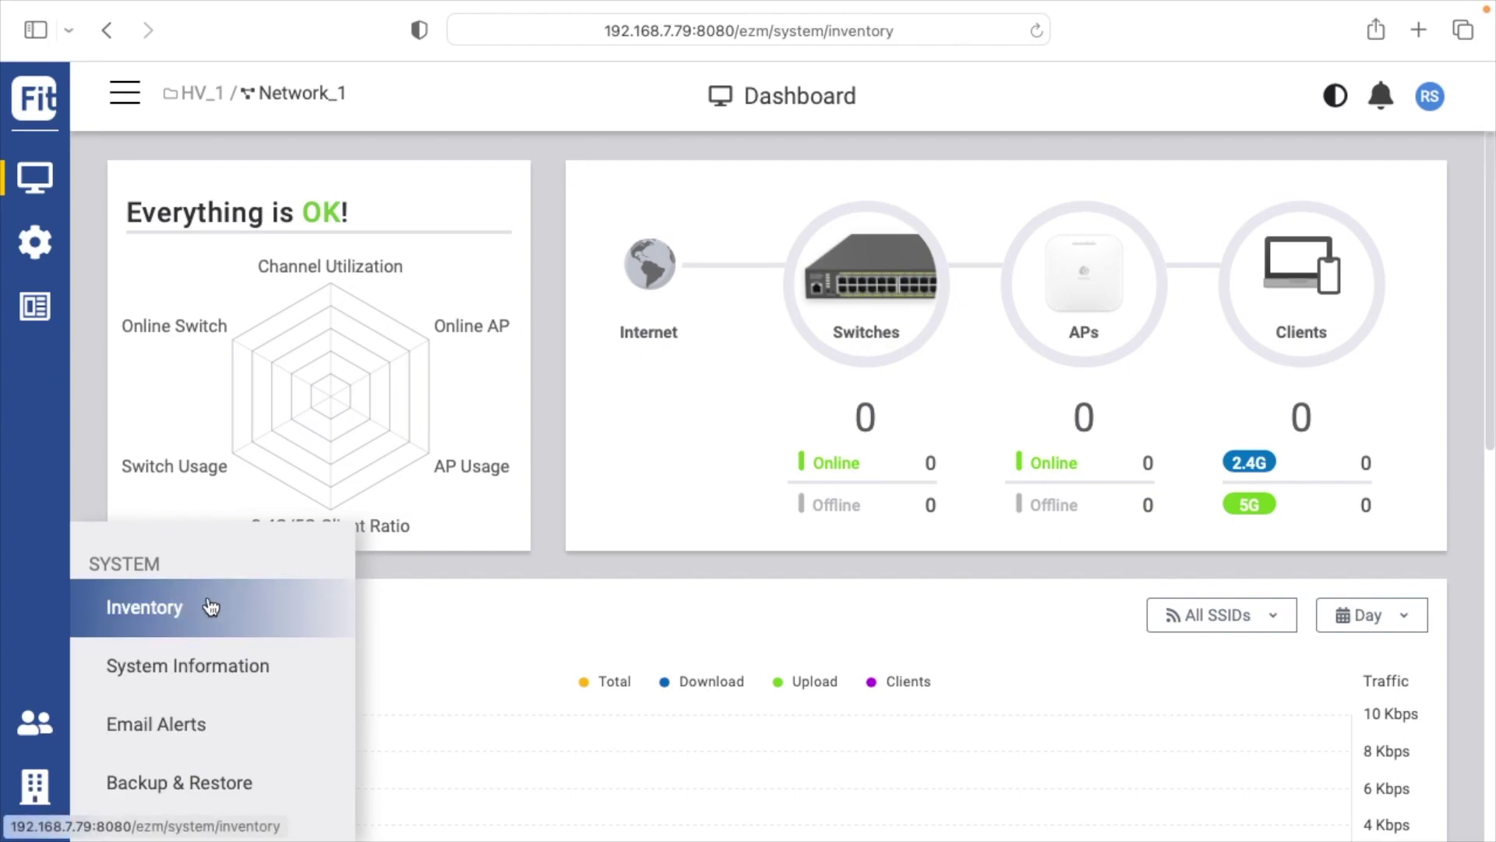
pyautogui.click(1381, 268)
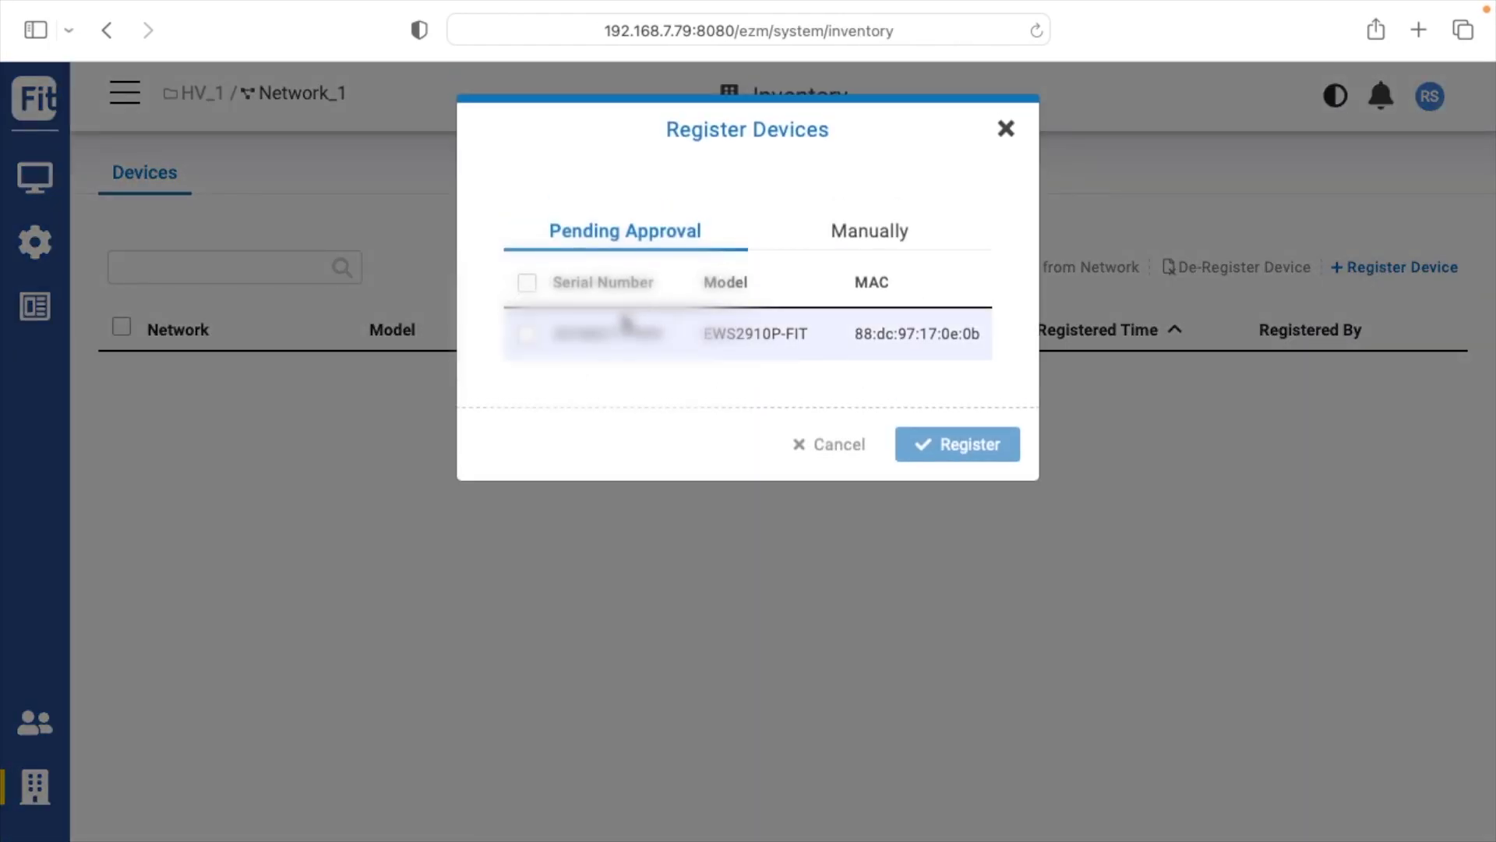
pyautogui.click(528, 334)
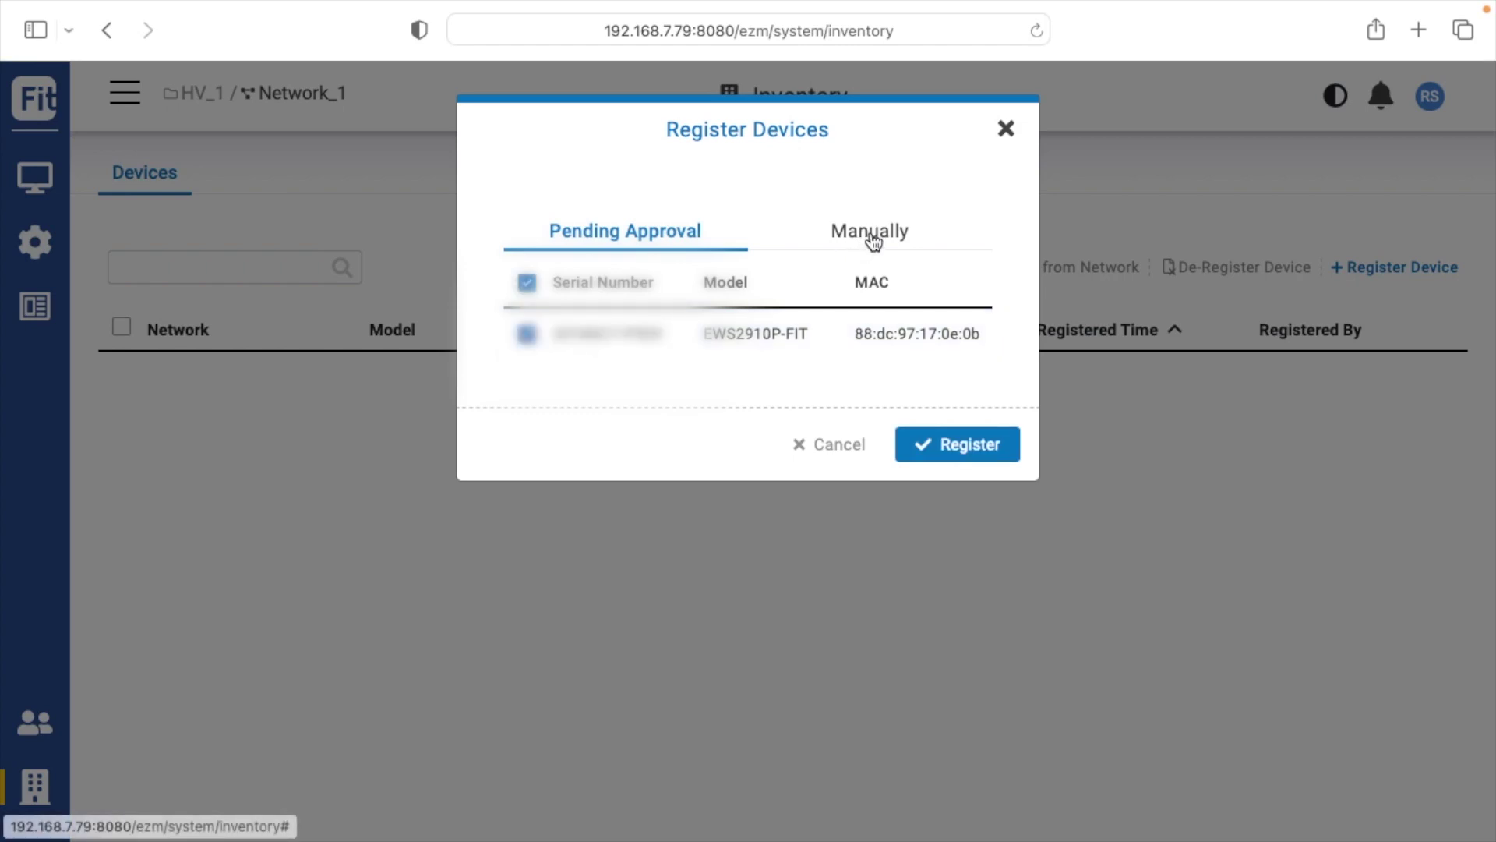
pyautogui.click(947, 449)
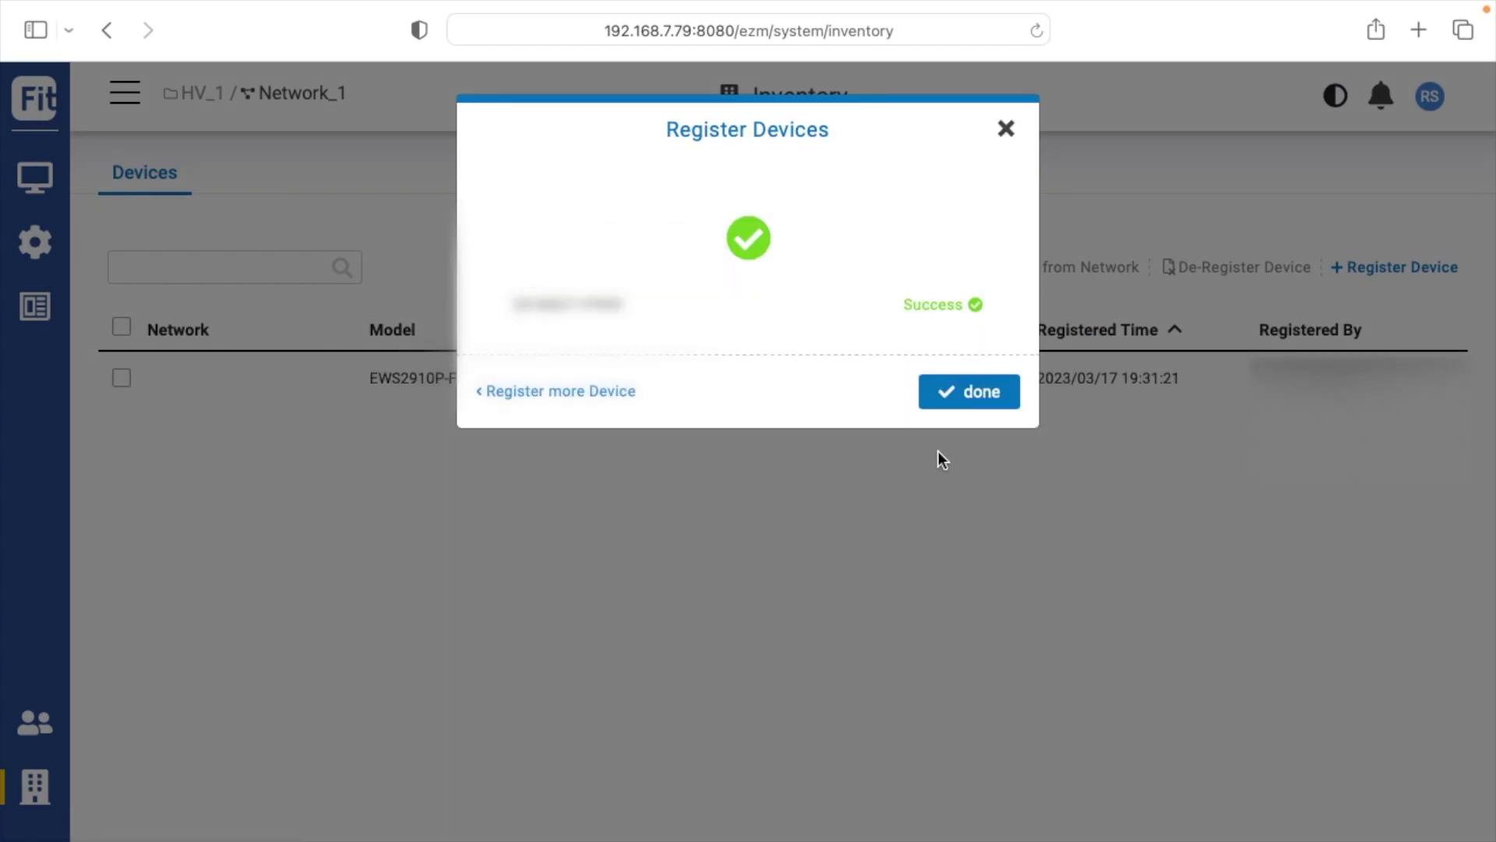
pyautogui.click(974, 395)
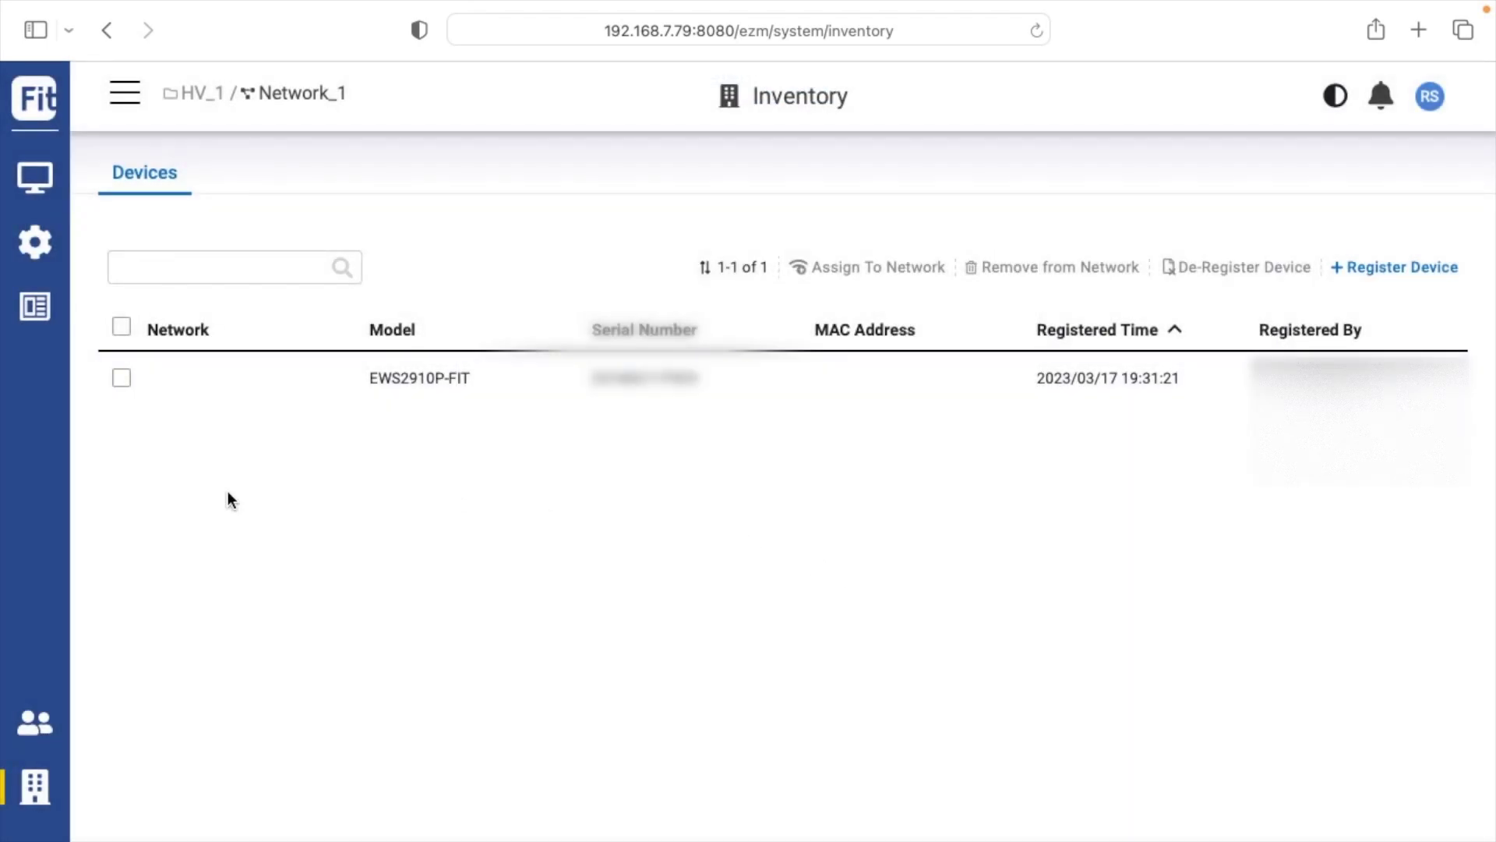
# Assign the EWS2910P-FIT to Network_1 under HV_1
pyautogui.click(123, 378)
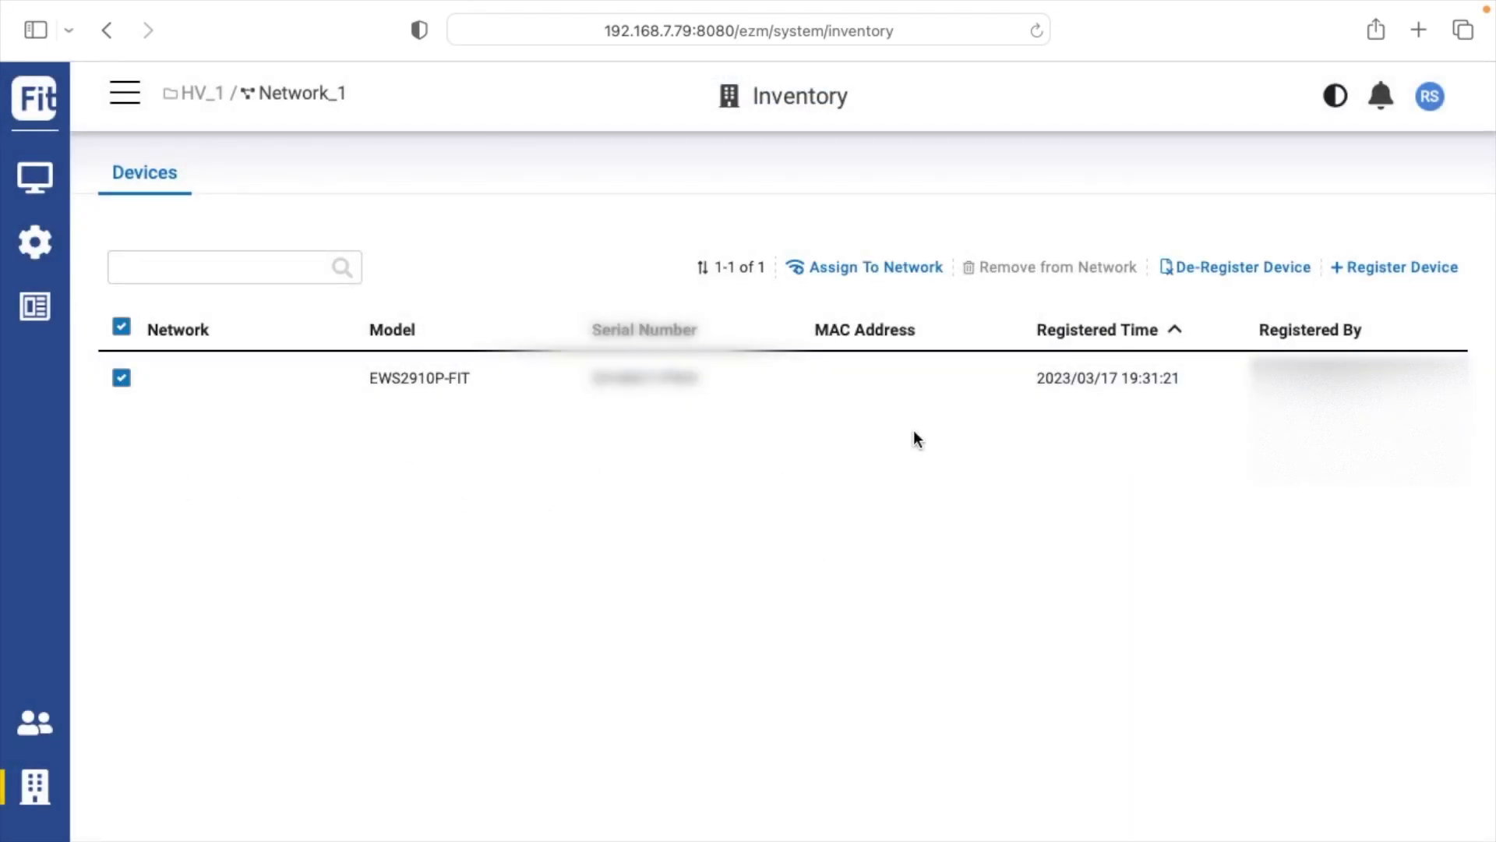
pyautogui.click(891, 263)
pyautogui.click(539, 213)
pyautogui.click(634, 254)
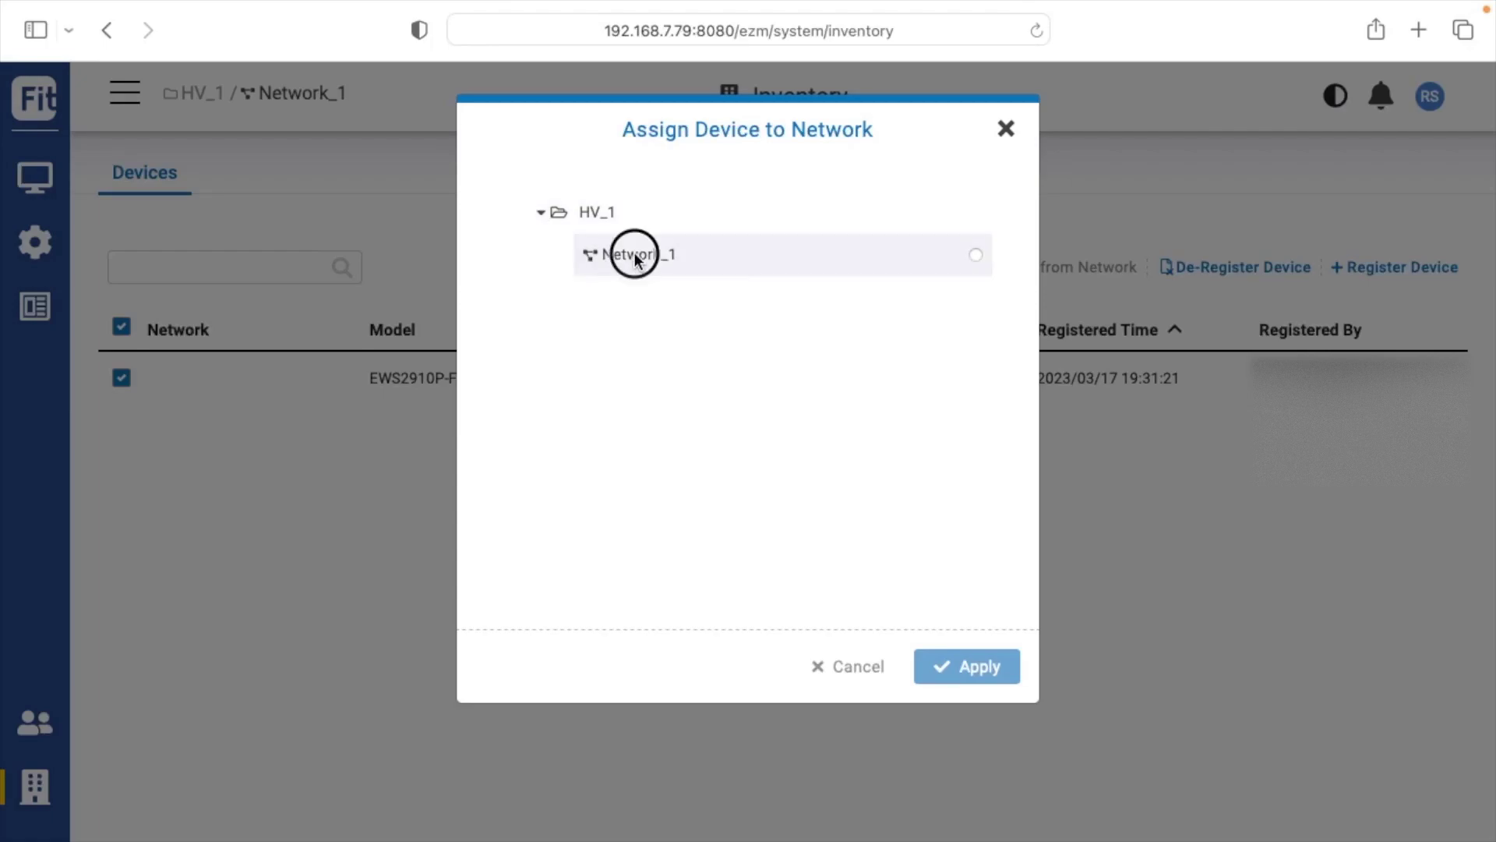
pyautogui.click(975, 255)
pyautogui.click(974, 667)
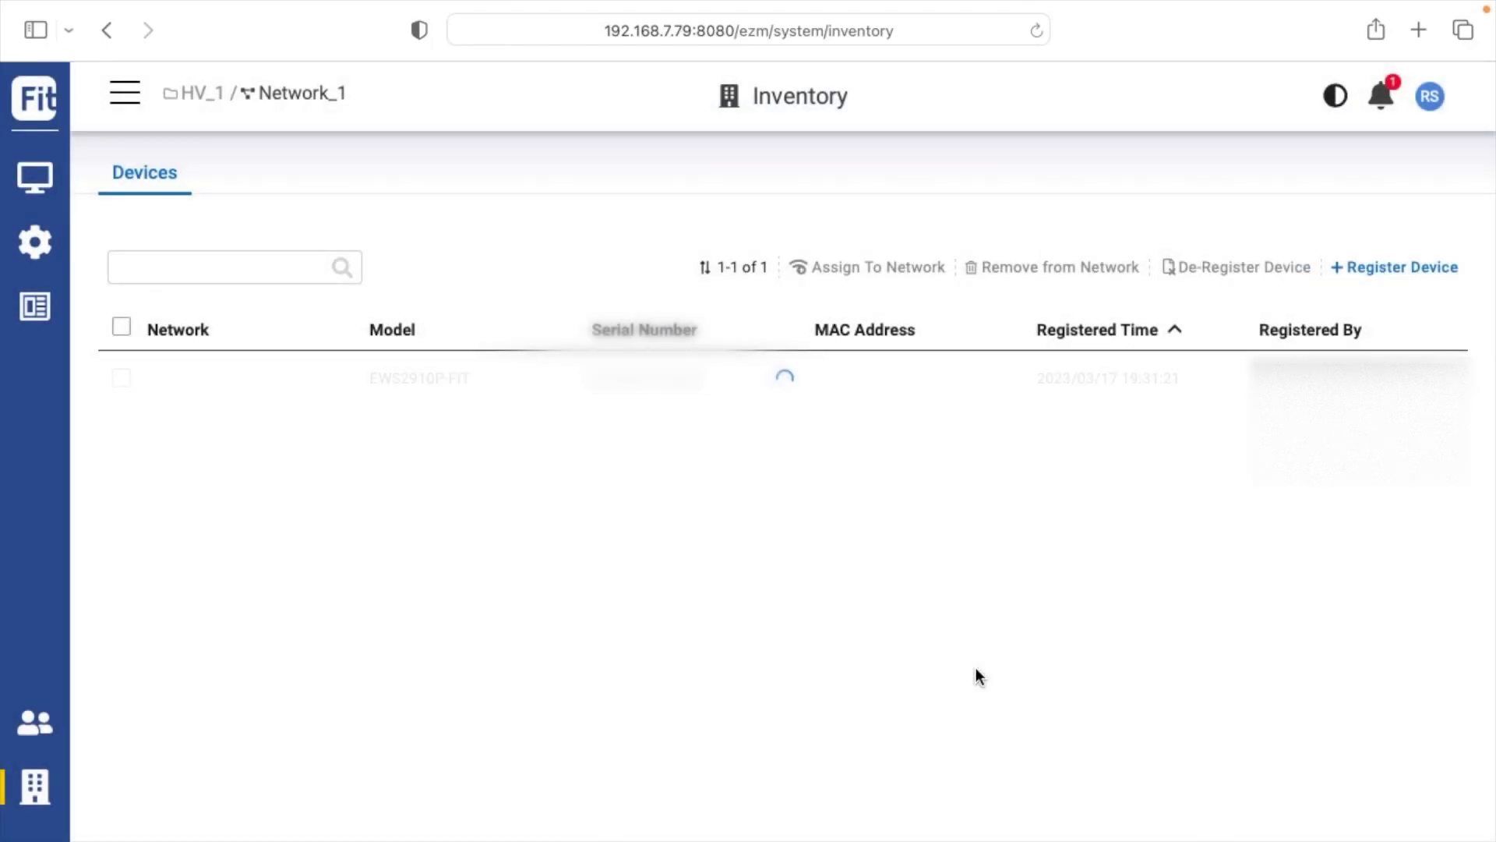
# Manually register a device using serial number S2103E00004
pyautogui.click(1405, 265)
pyautogui.click(887, 233)
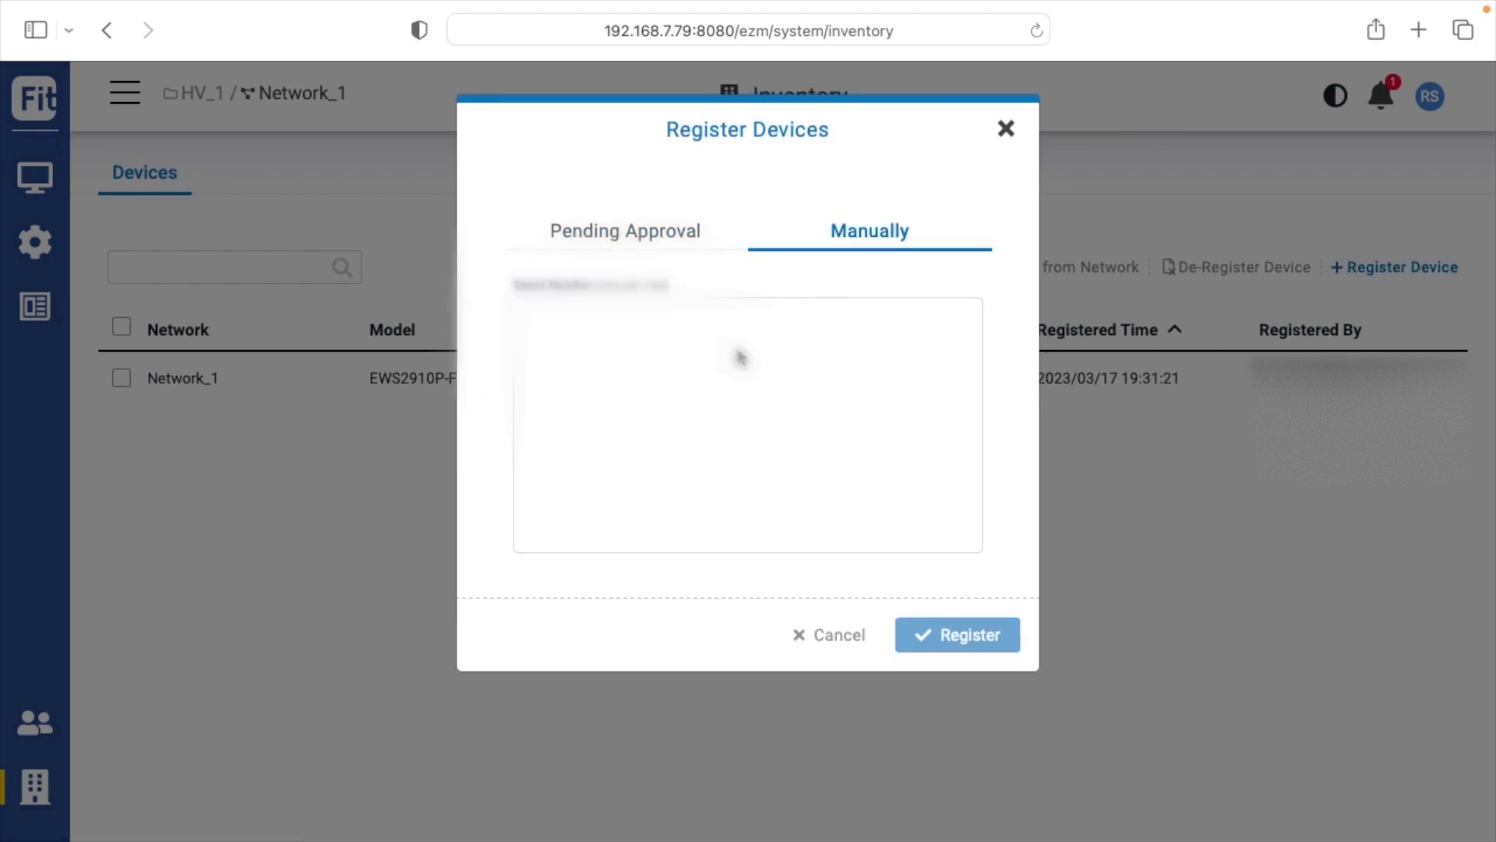
pyautogui.write('S2103E00004')
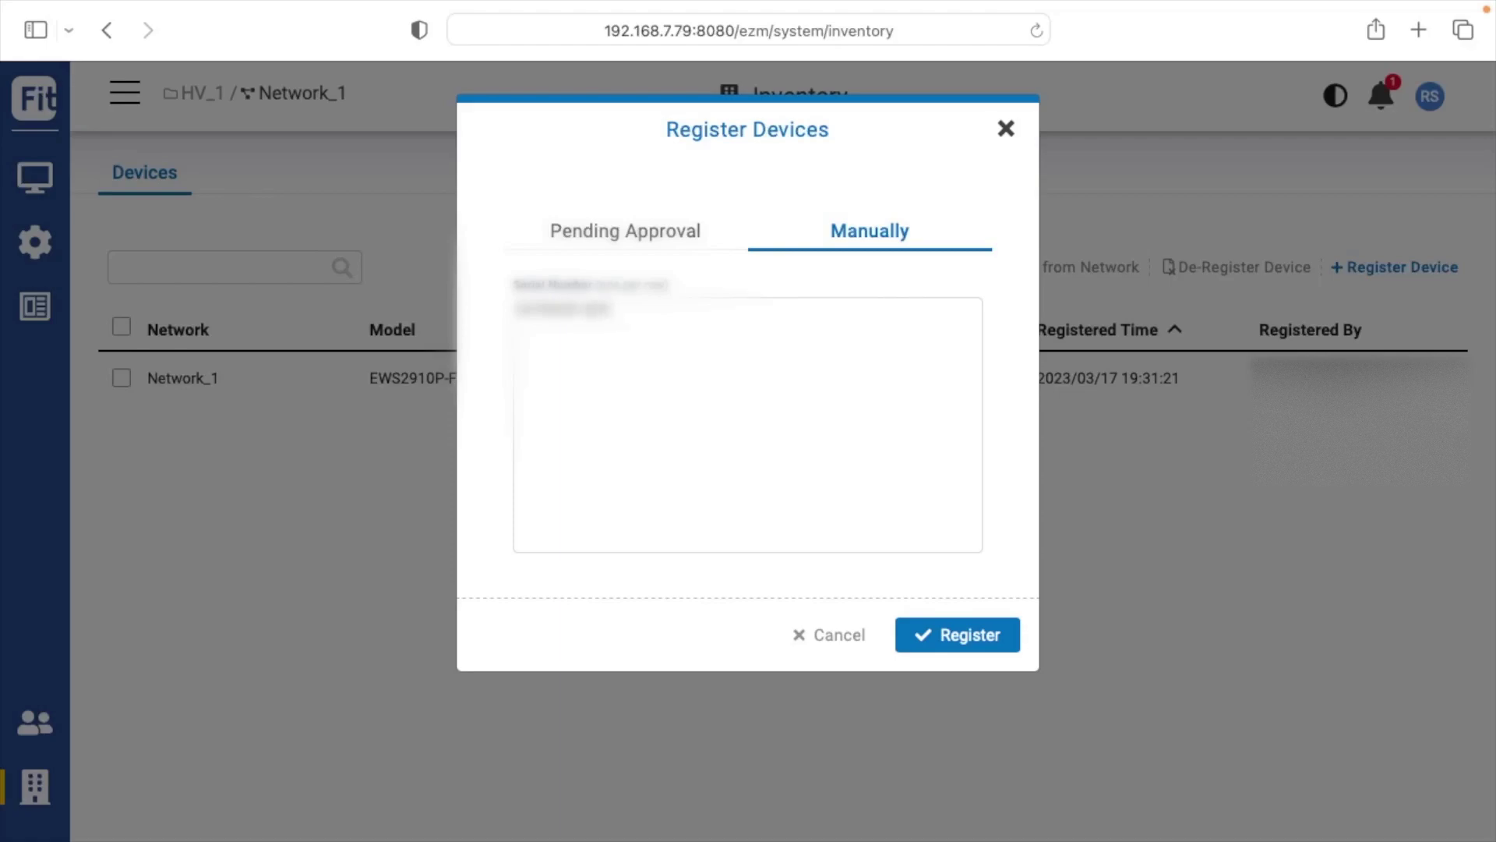
pyautogui.click(945, 633)
pyautogui.click(967, 392)
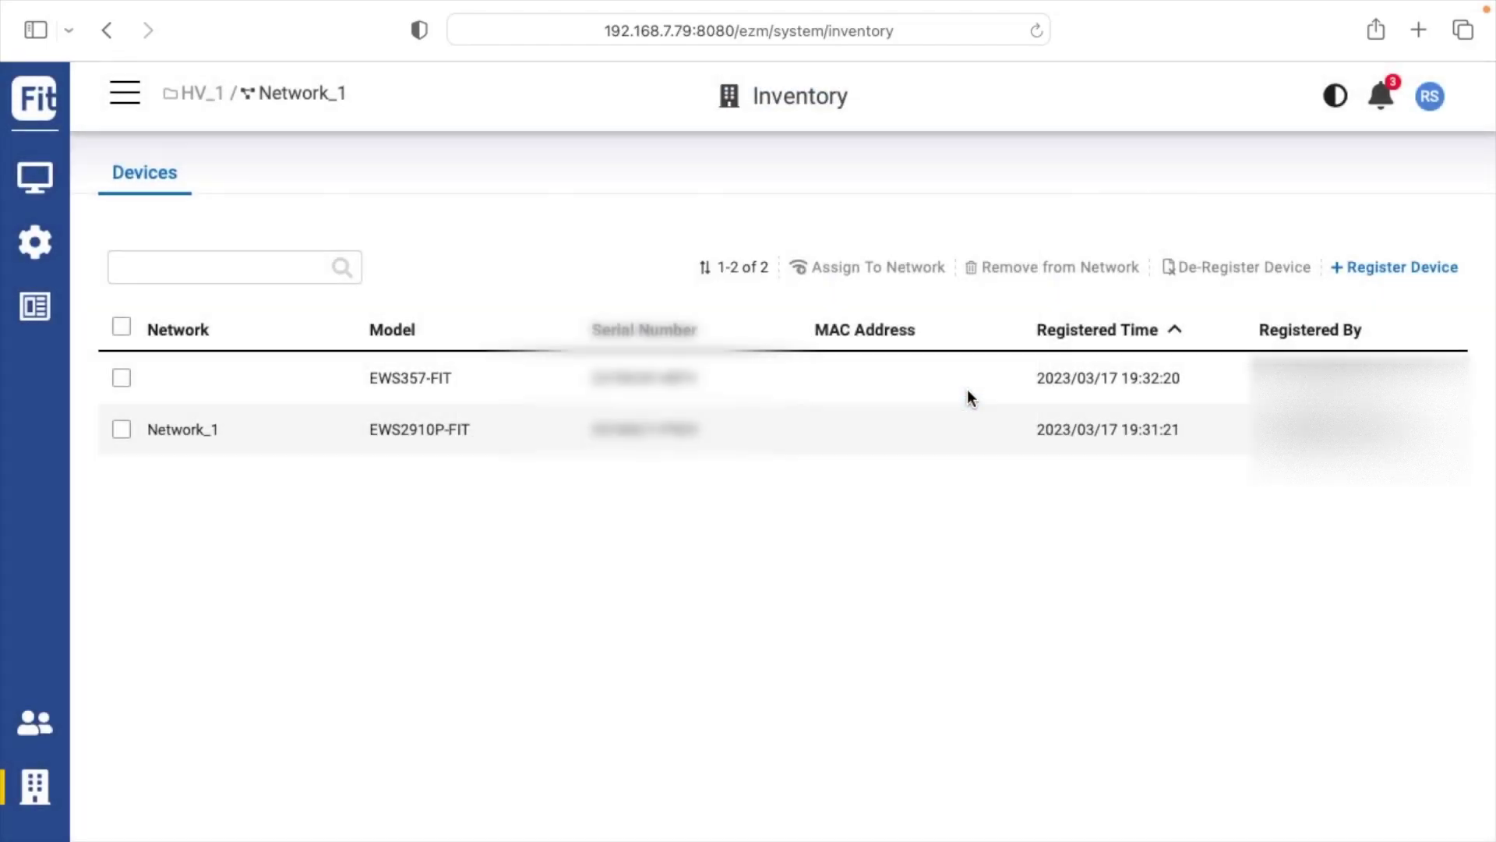
# Assign the new EWS357-FIT to Network_1 under HV_1
pyautogui.click(122, 378)
pyautogui.click(885, 273)
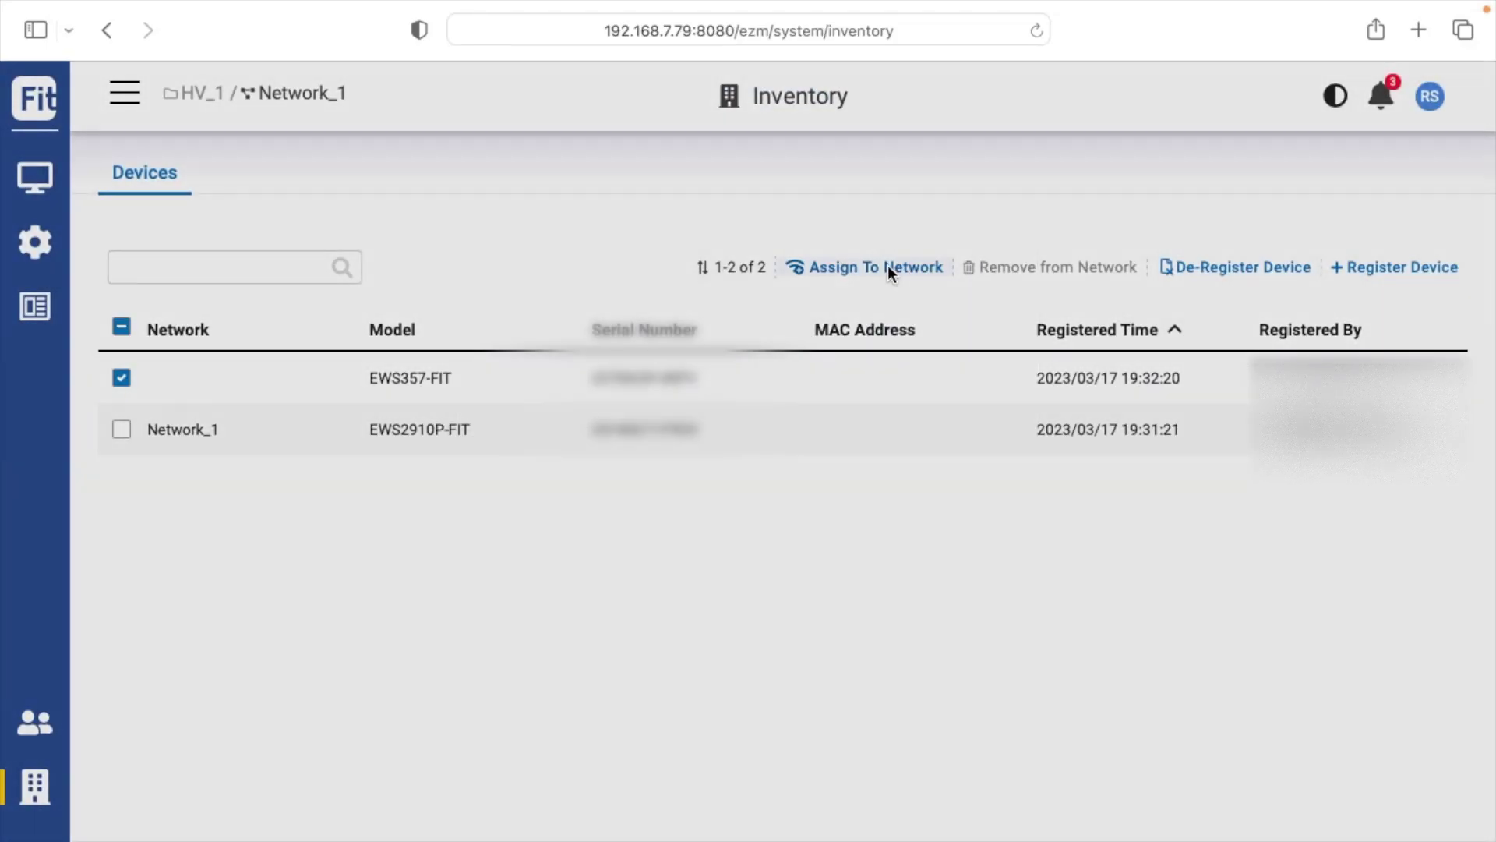
pyautogui.click(787, 219)
pyautogui.click(976, 255)
pyautogui.click(971, 670)
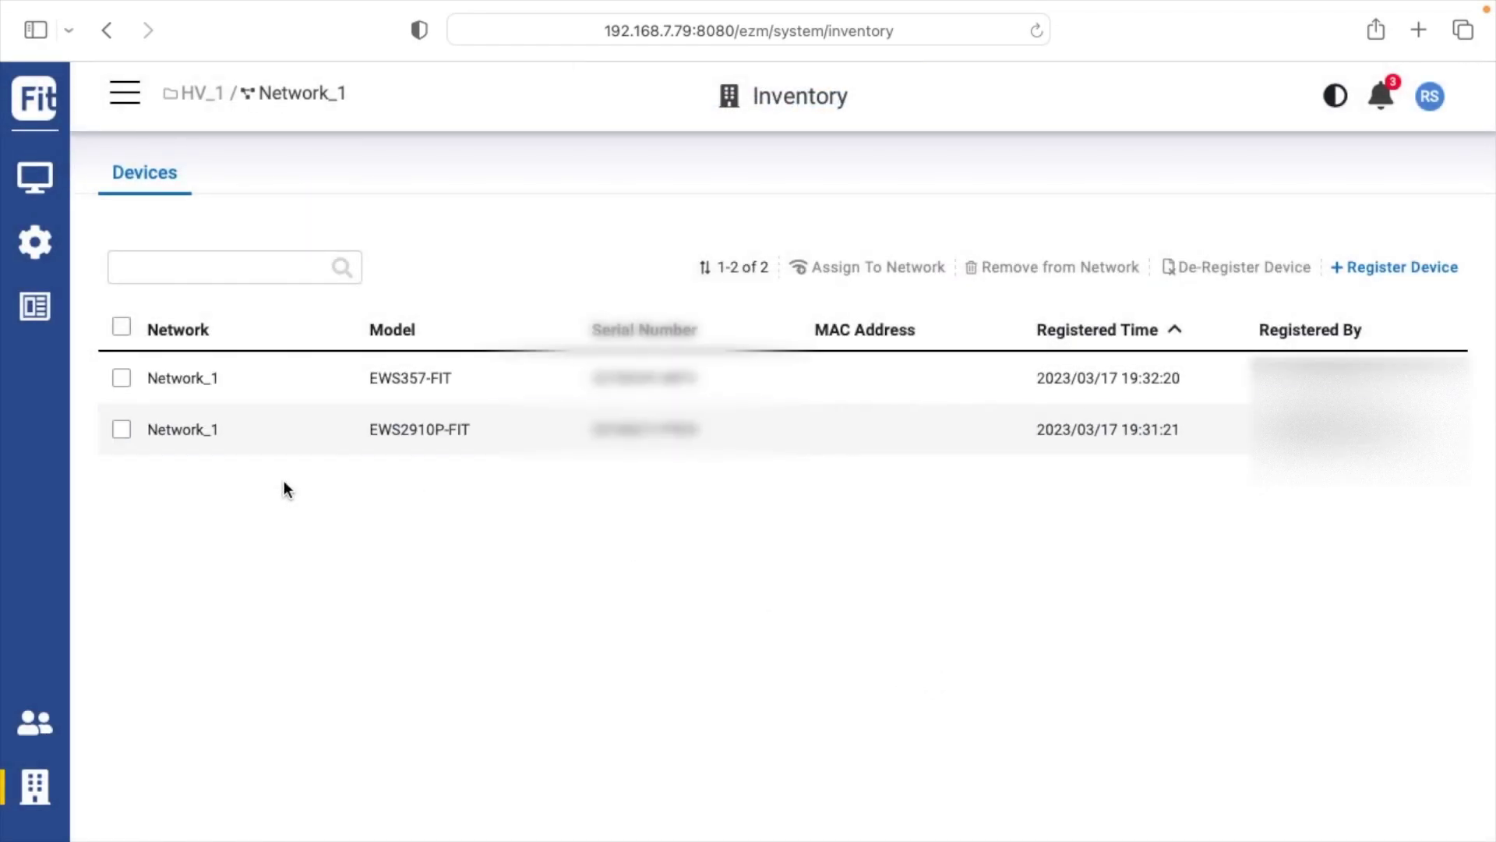
# Open the Network_1 dashboard with 1 switch and 1 AP online, and review throughput and top lists
pyautogui.moveTo(40, 179)
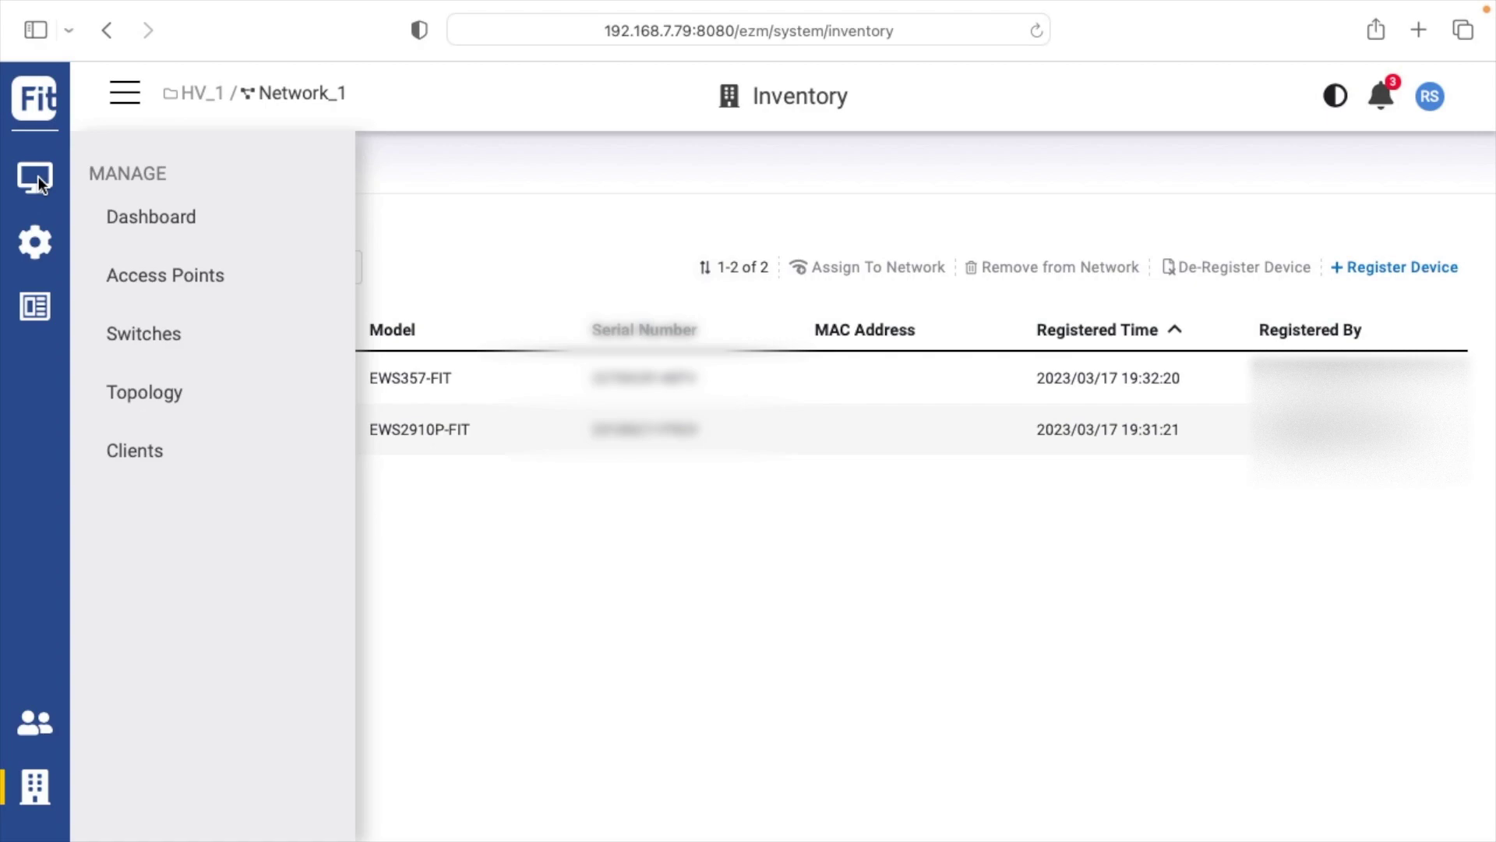
pyautogui.click(163, 219)
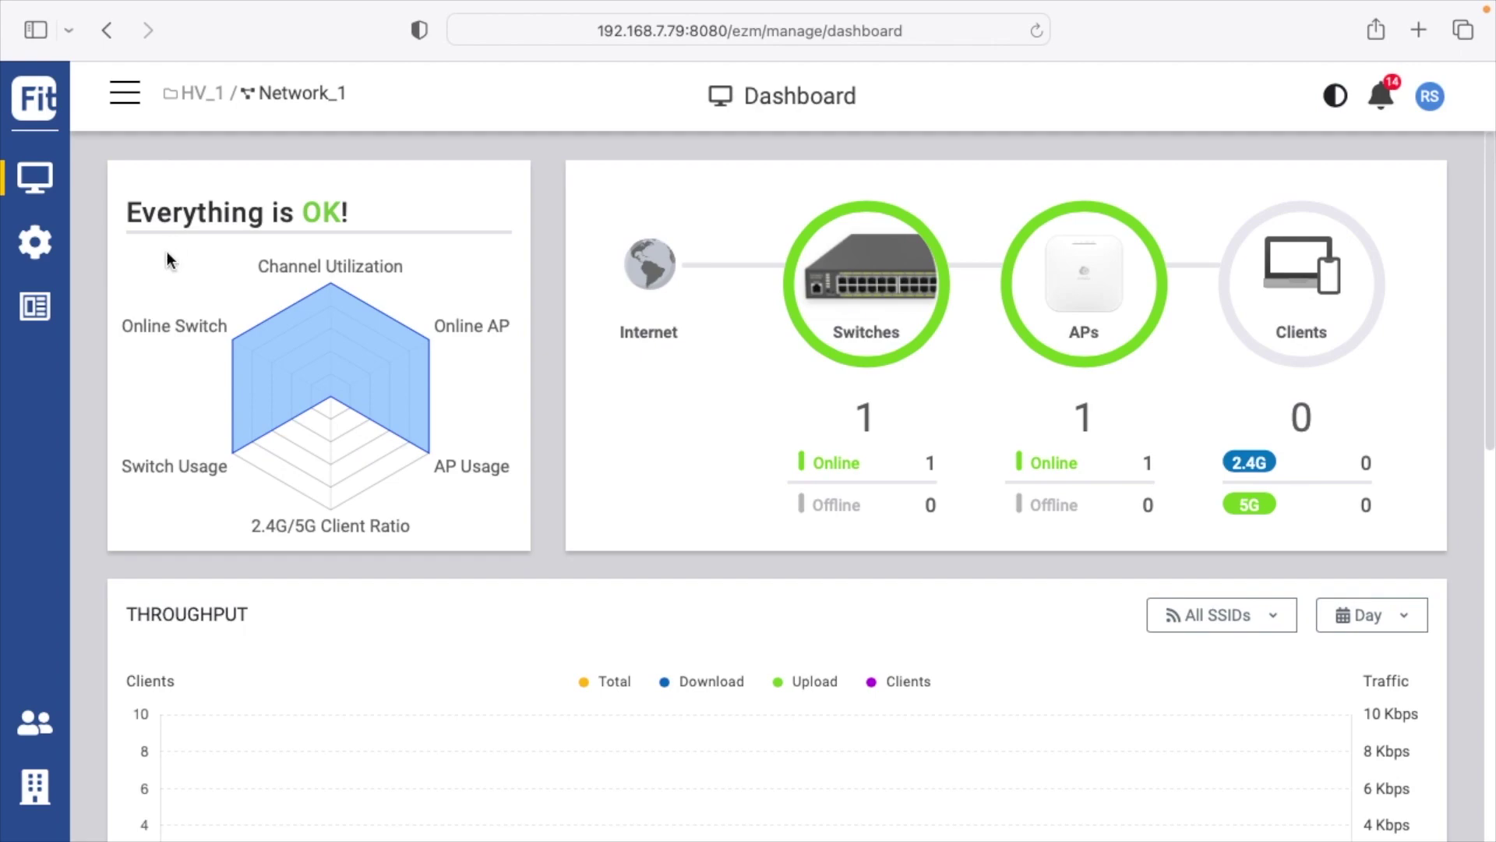
pyautogui.moveTo(374, 413)
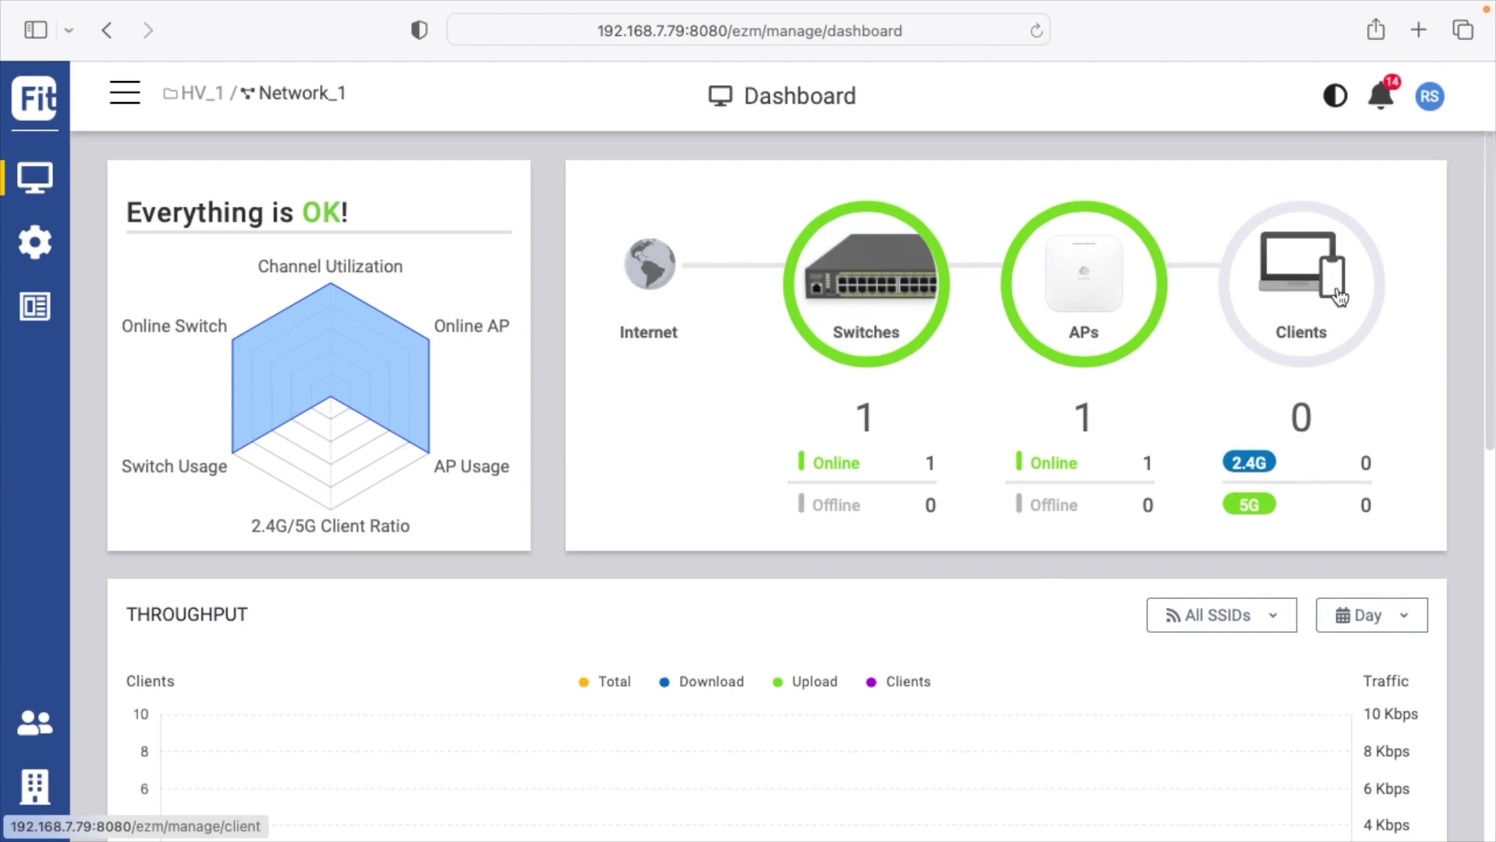
pyautogui.scroll(-4, 932, 516)
pyautogui.scroll(-7, 933, 516)
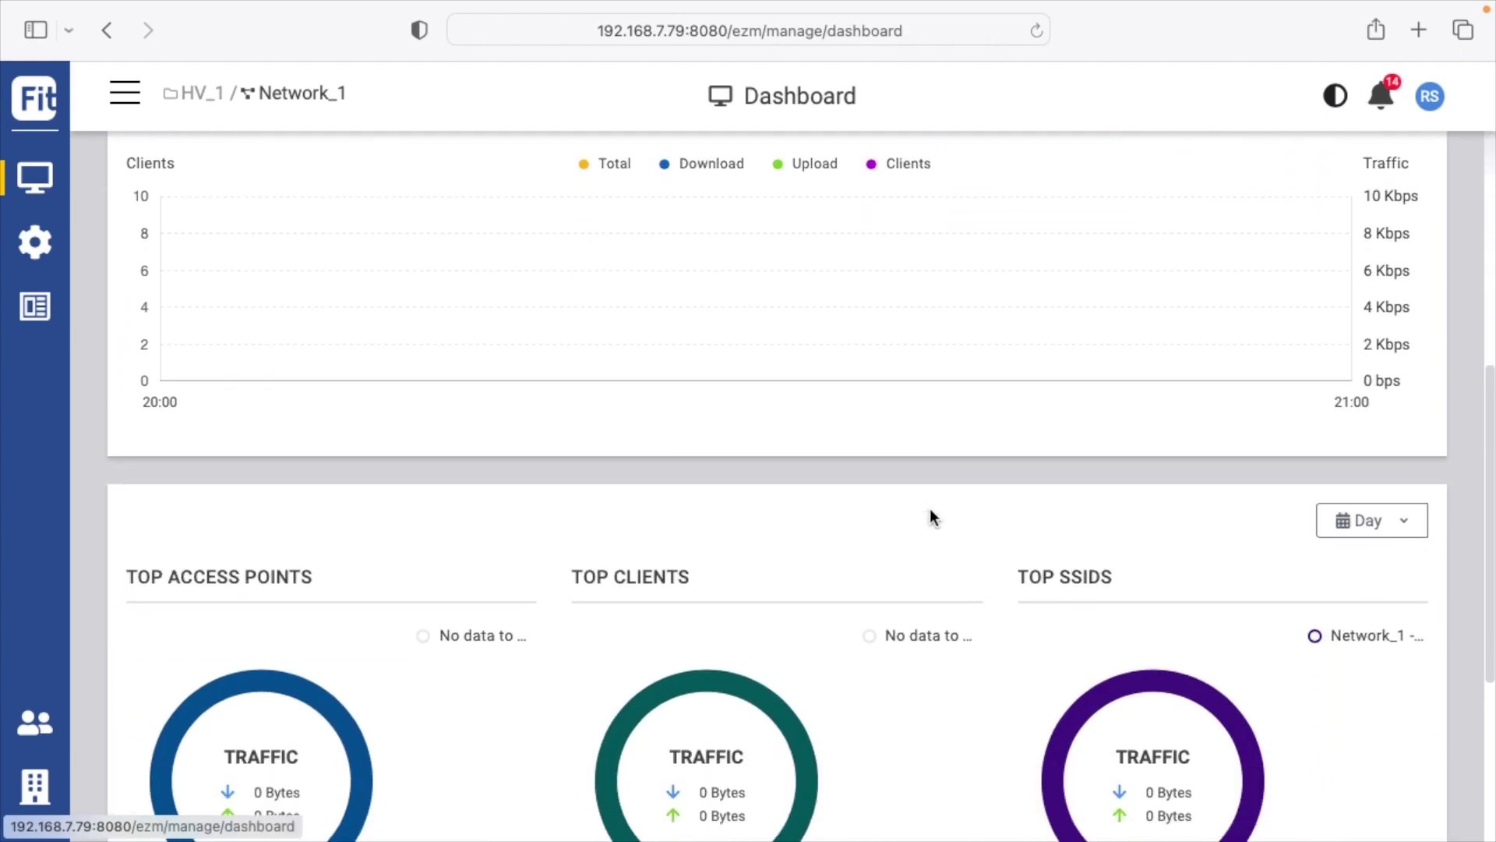
# View the Access Points, Switches and Topology pages, ending on the Clients page
pyautogui.click(37, 176)
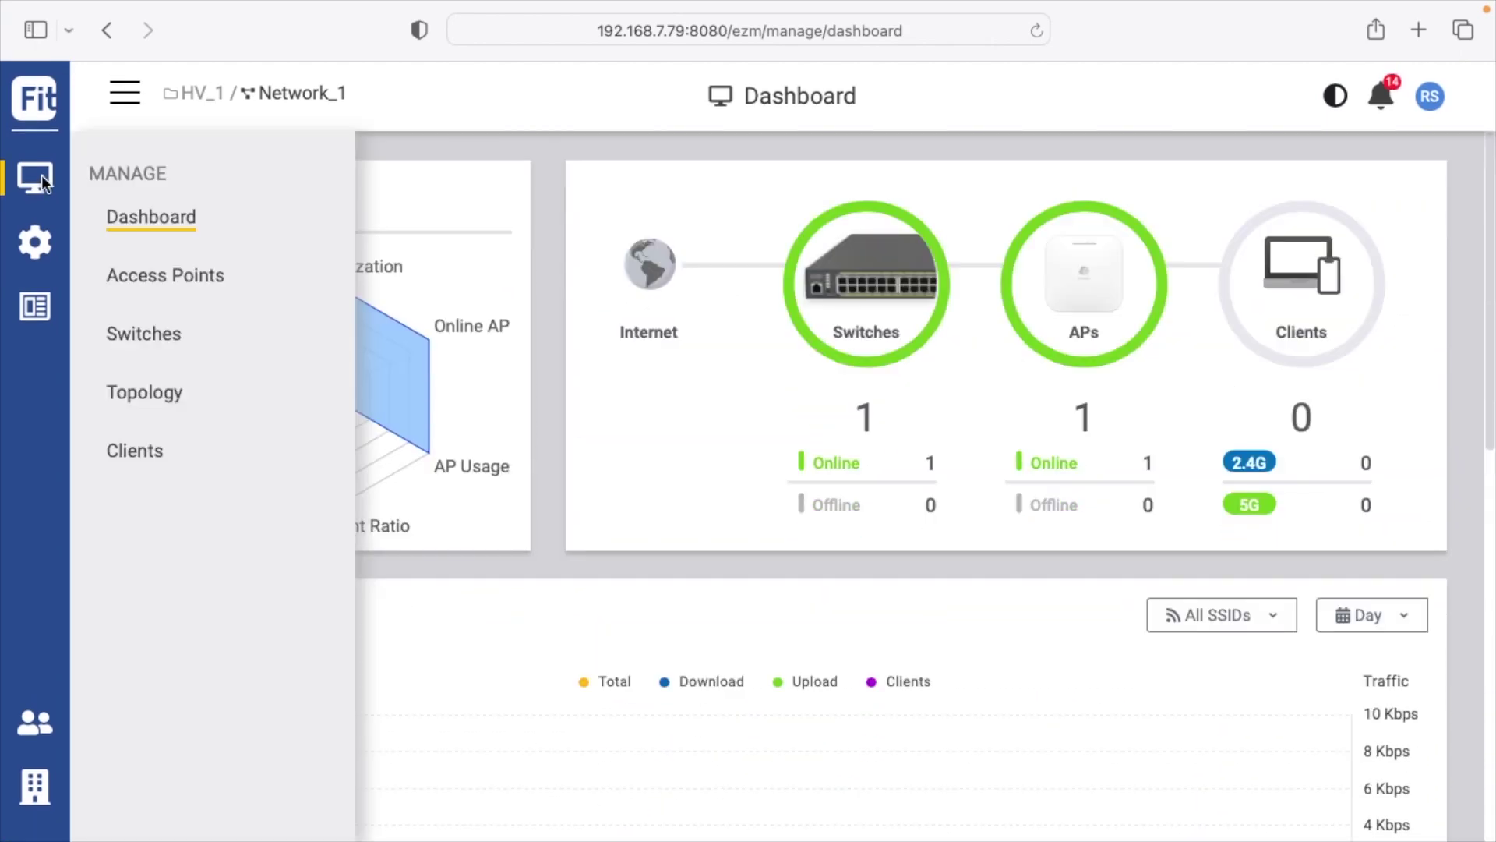
pyautogui.click(169, 274)
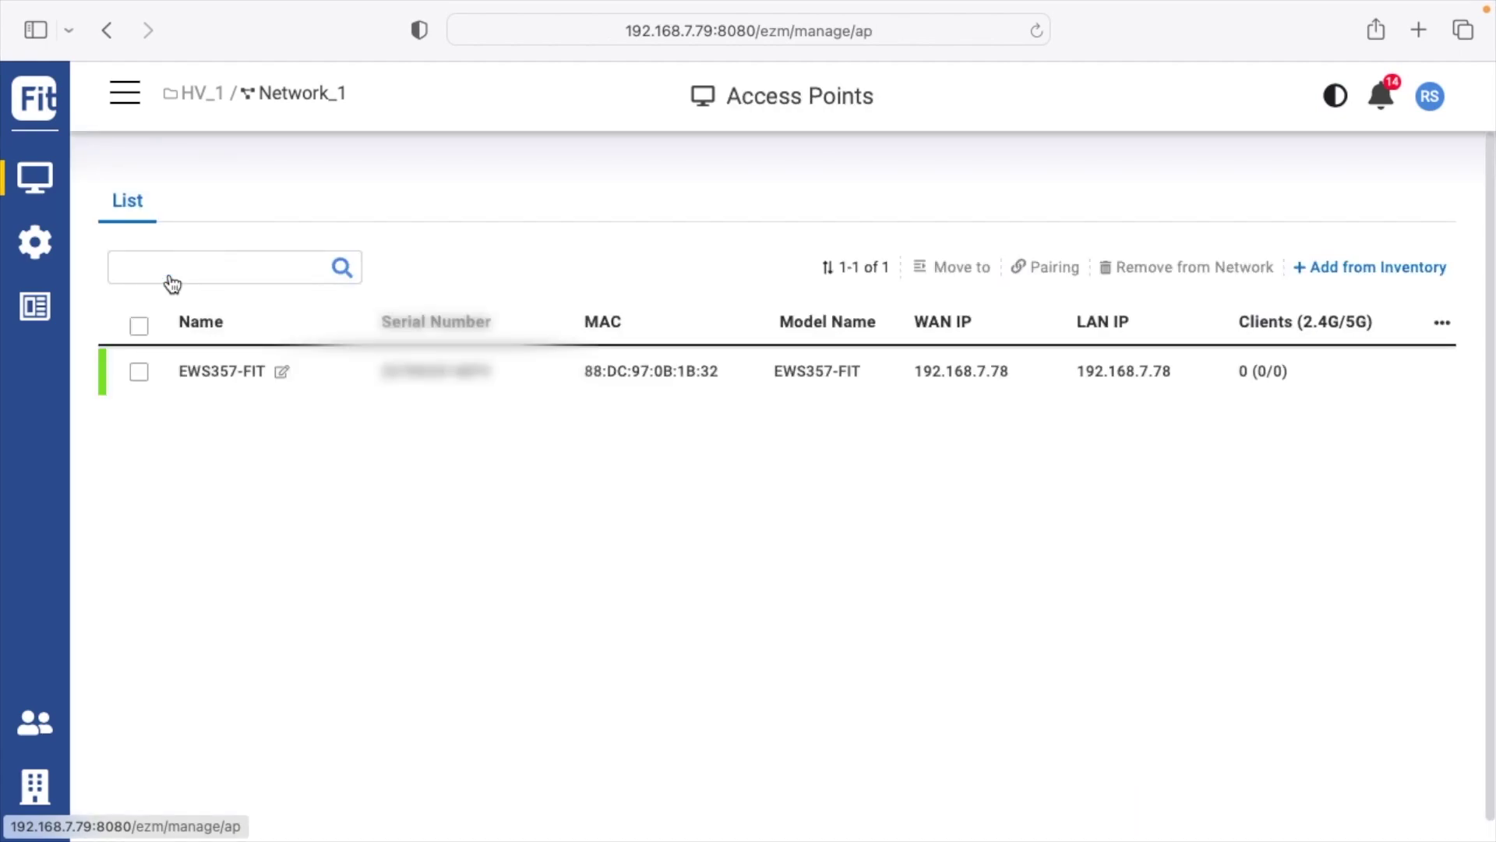
pyautogui.click(28, 179)
pyautogui.click(147, 358)
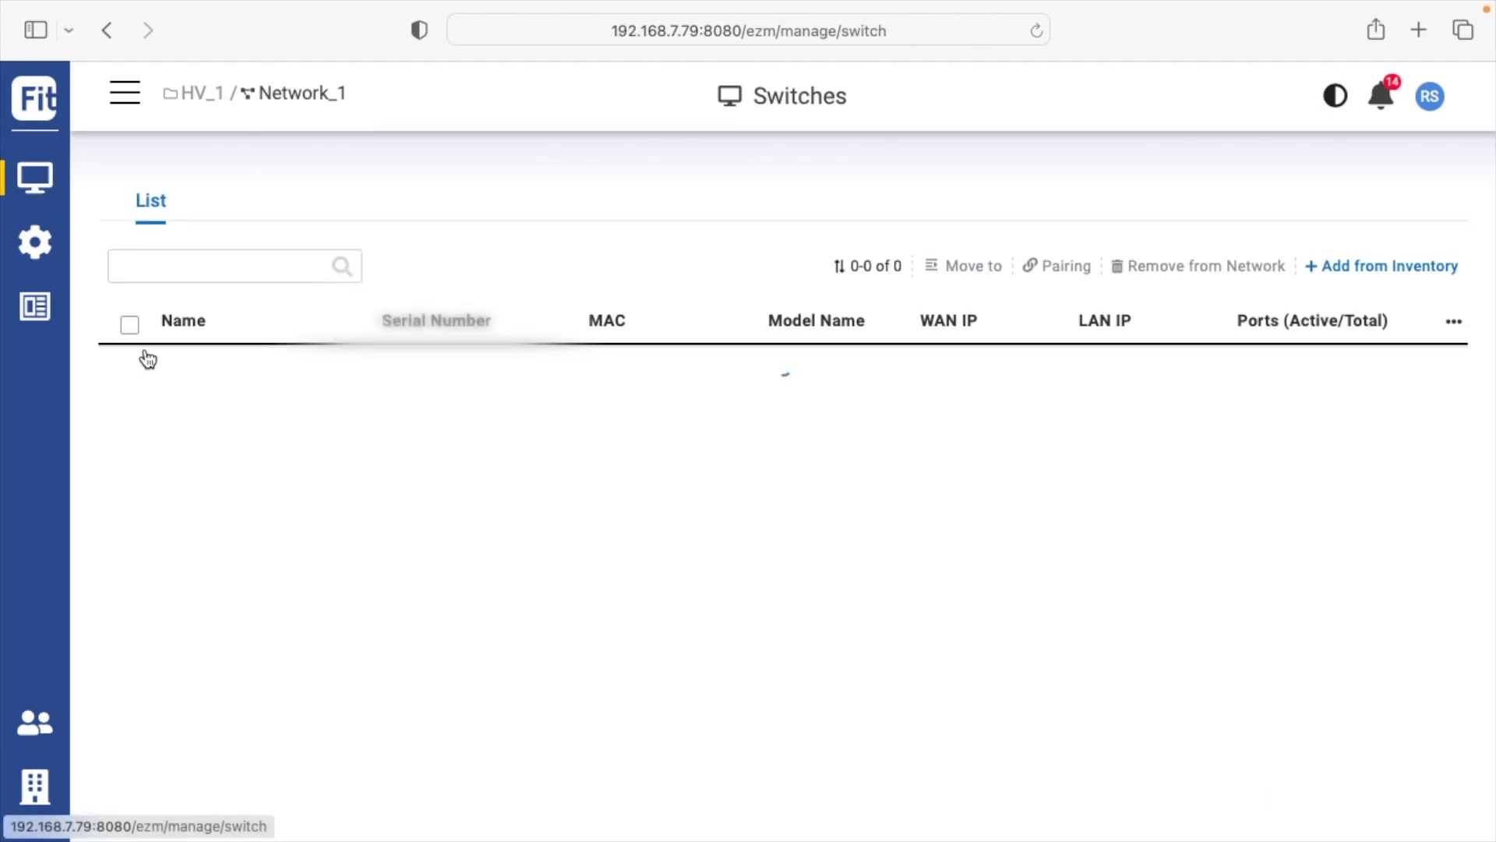
pyautogui.click(39, 179)
pyautogui.click(148, 392)
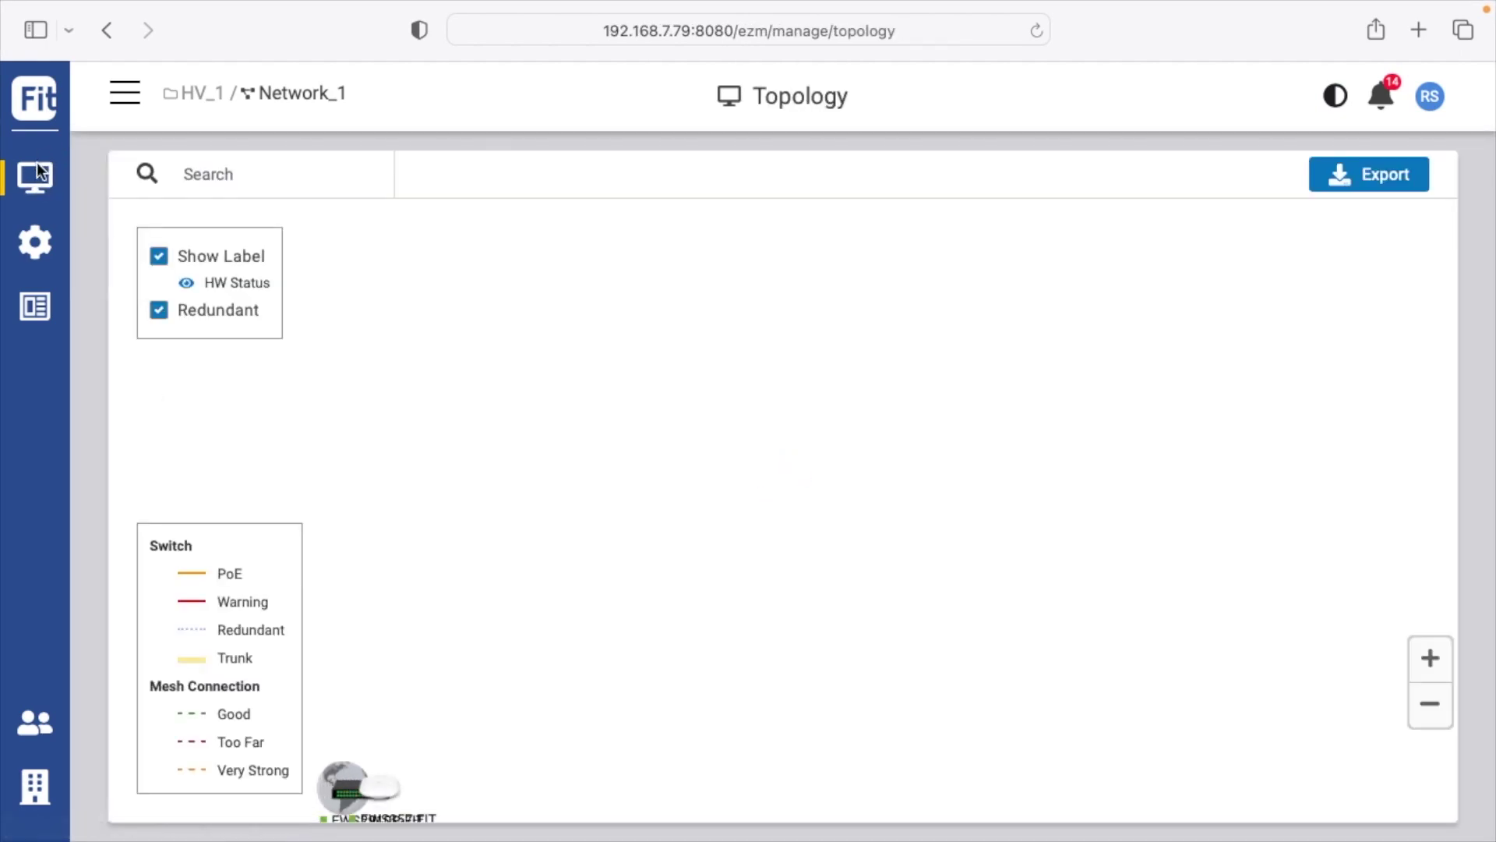
pyautogui.click(35, 178)
pyautogui.click(145, 448)
pyautogui.click(35, 240)
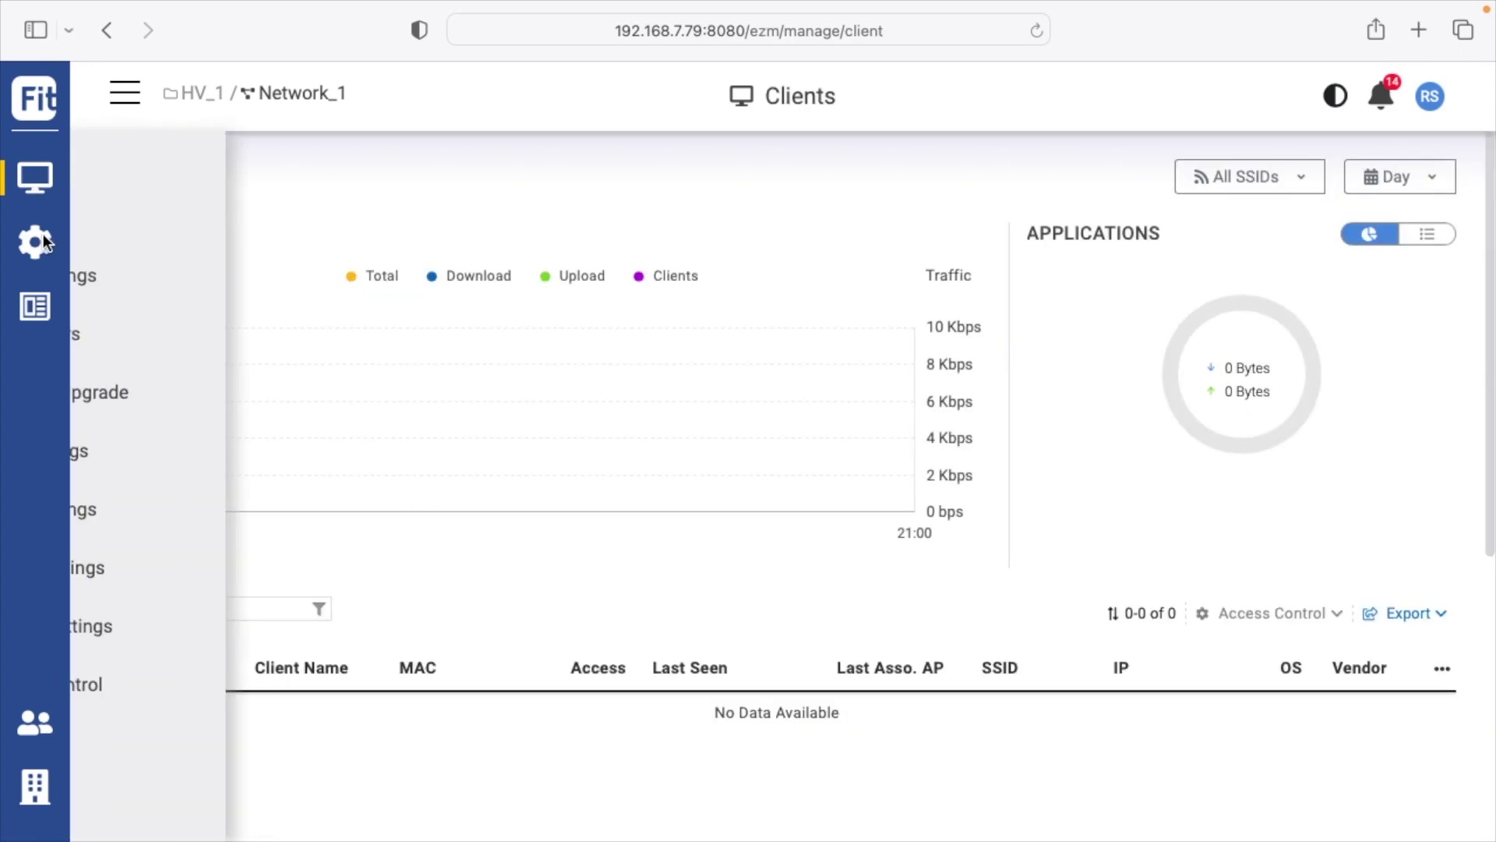
# Pass through SSID settings to Radio Settings, leaving the indoor 5G channel width at 80
pyautogui.click(187, 228)
pyautogui.click(43, 238)
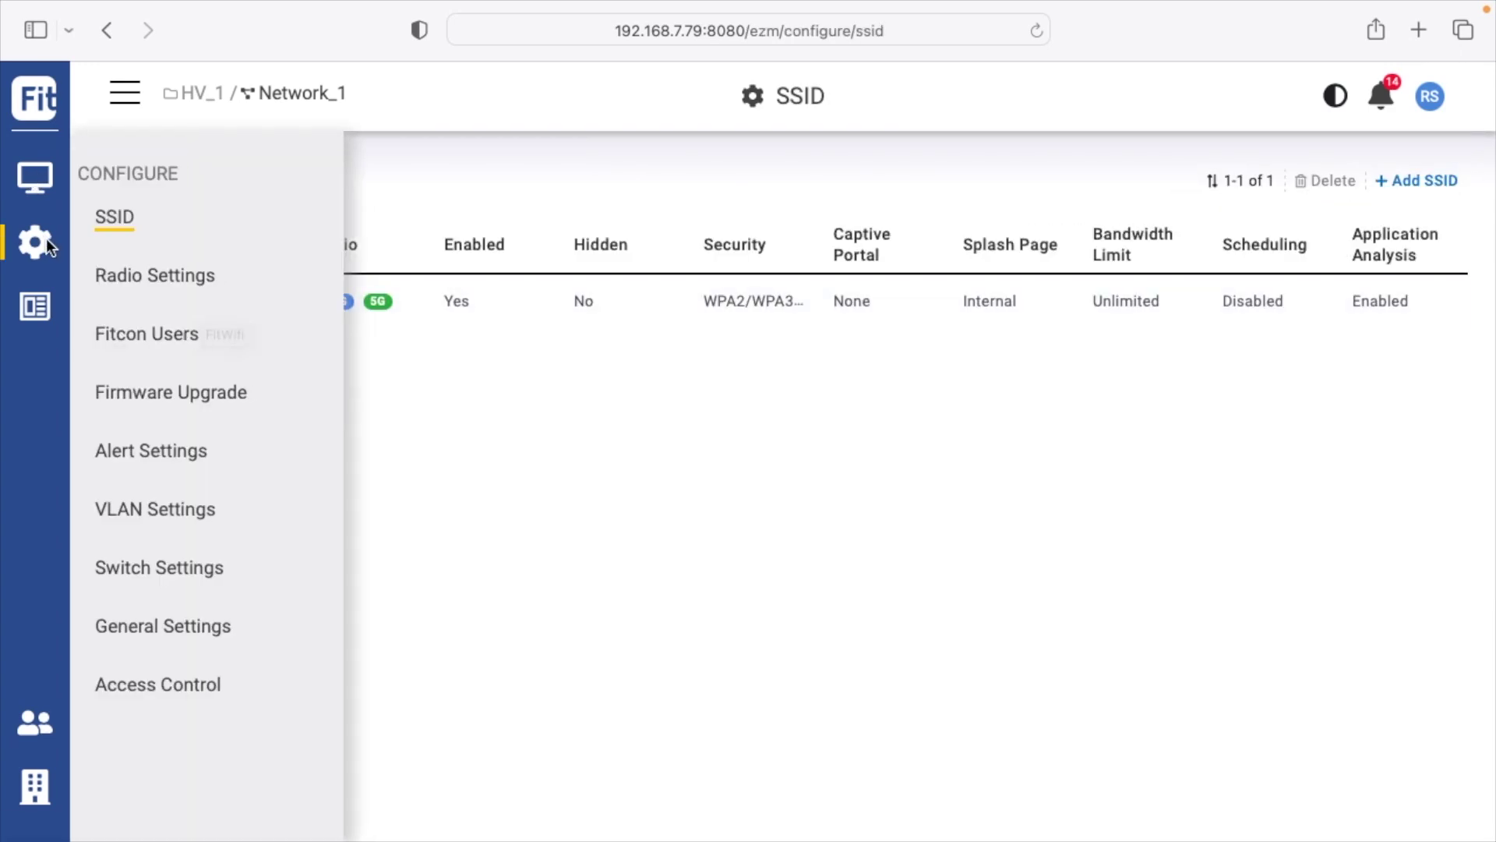
pyautogui.click(148, 281)
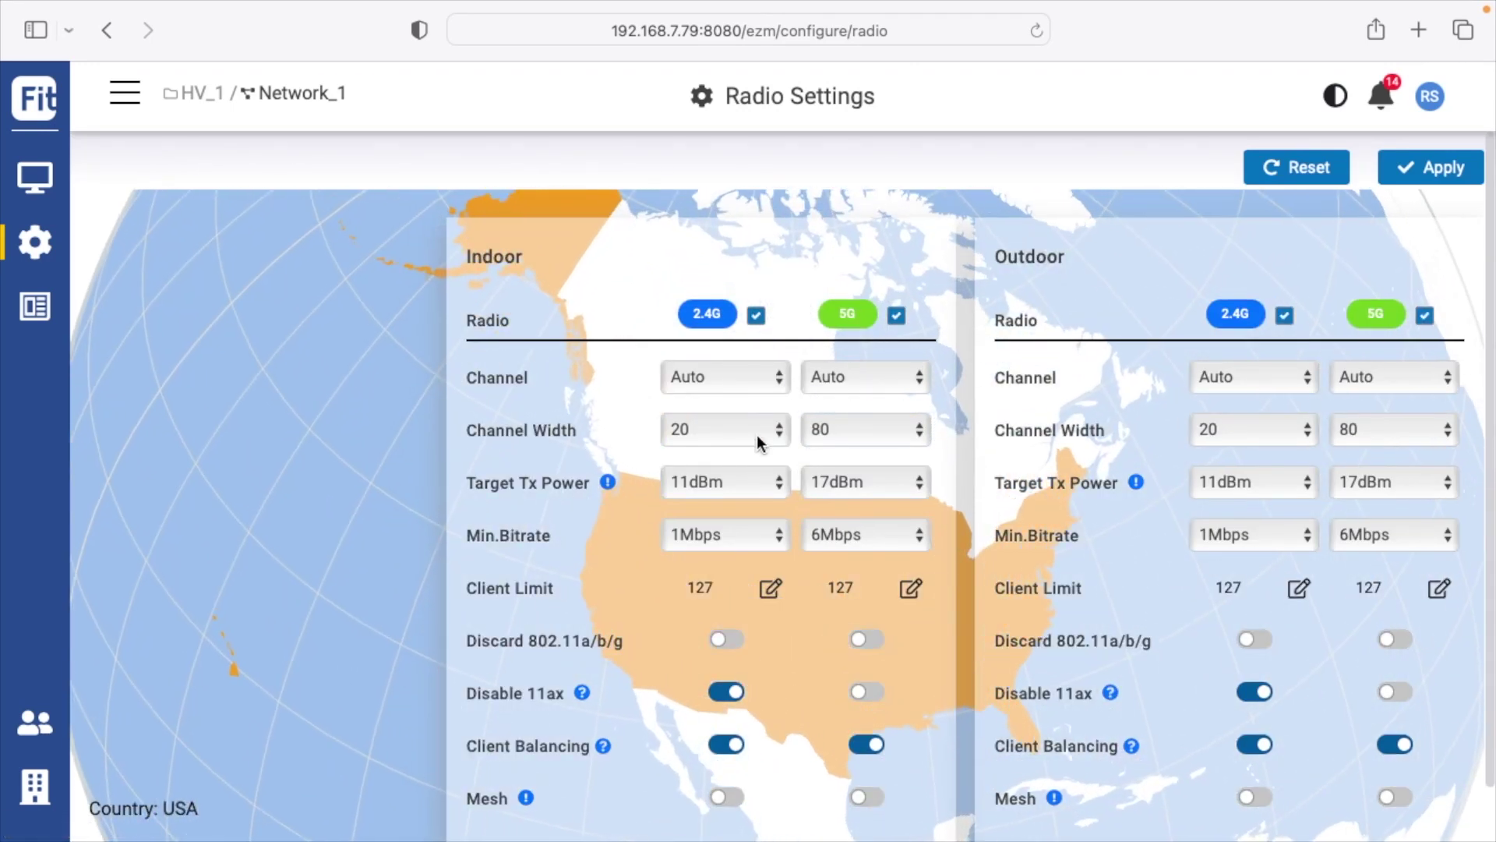
pyautogui.click(891, 431)
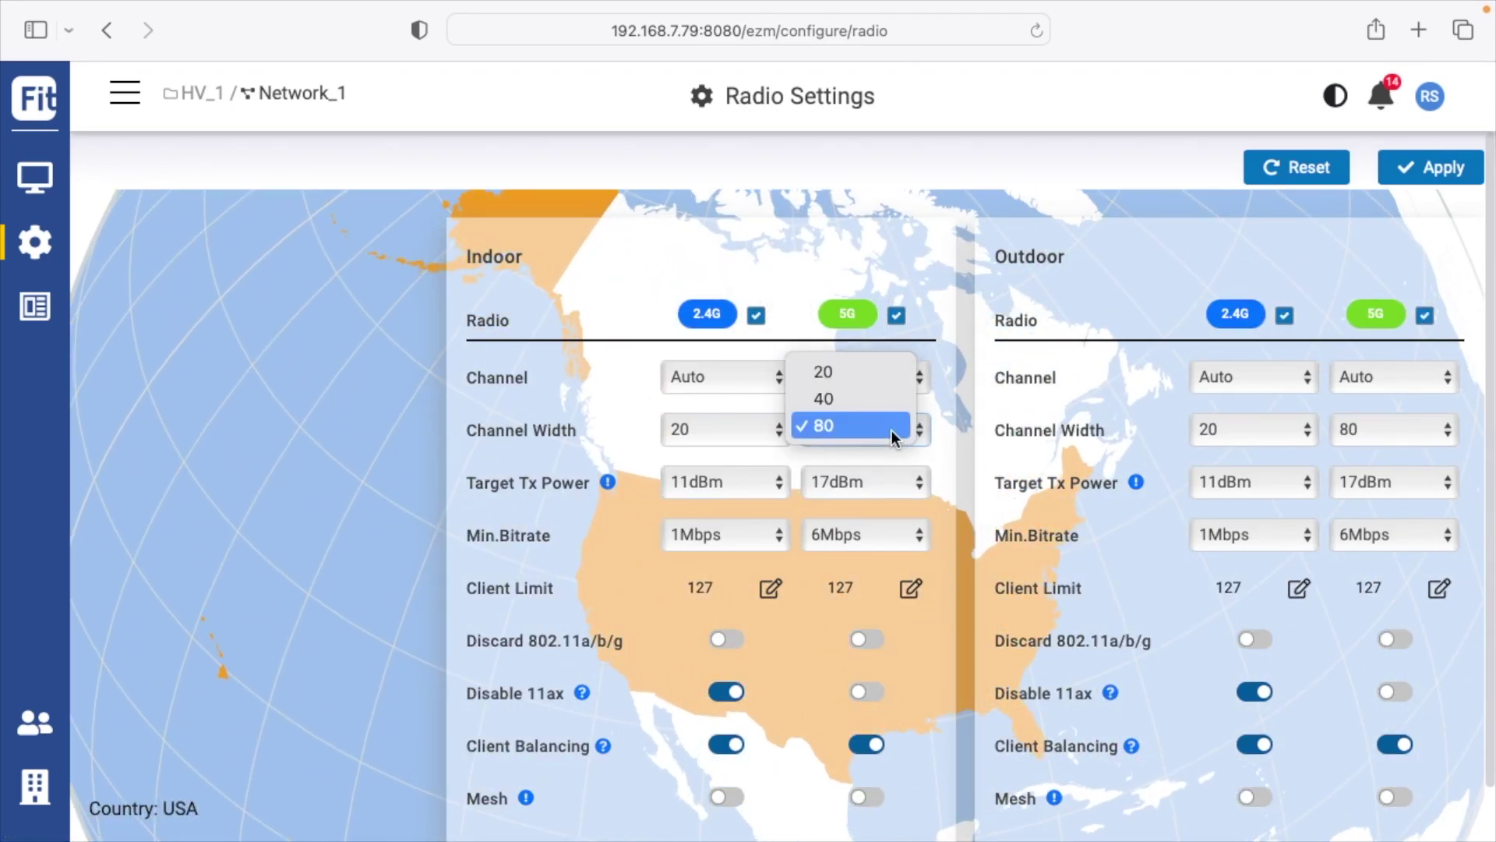
pyautogui.click(892, 430)
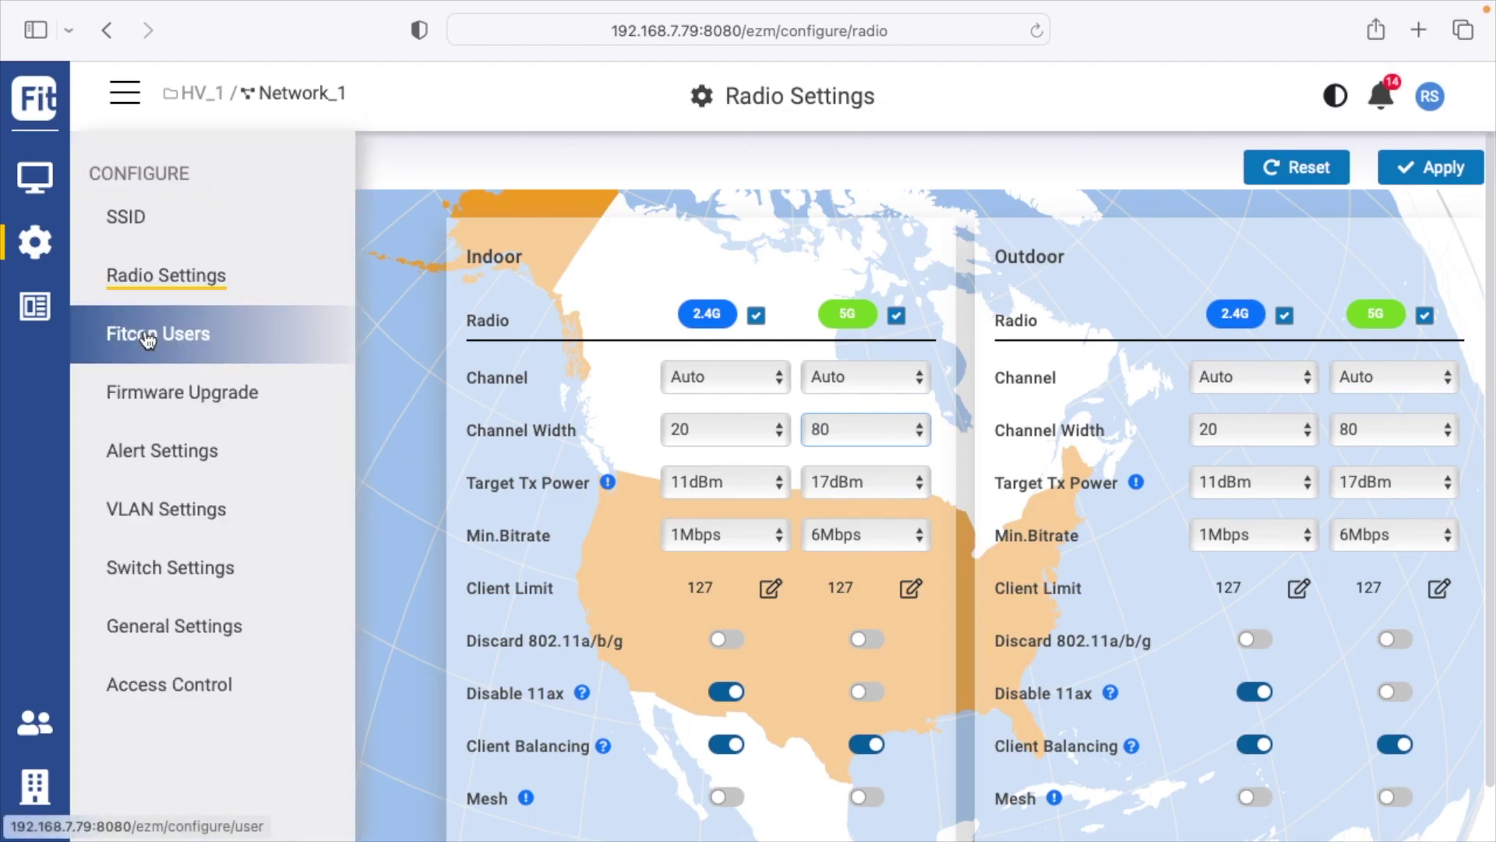
# View the Fitcon Users, Firmware Upgrade and Alert Settings pages
pyautogui.click(134, 334)
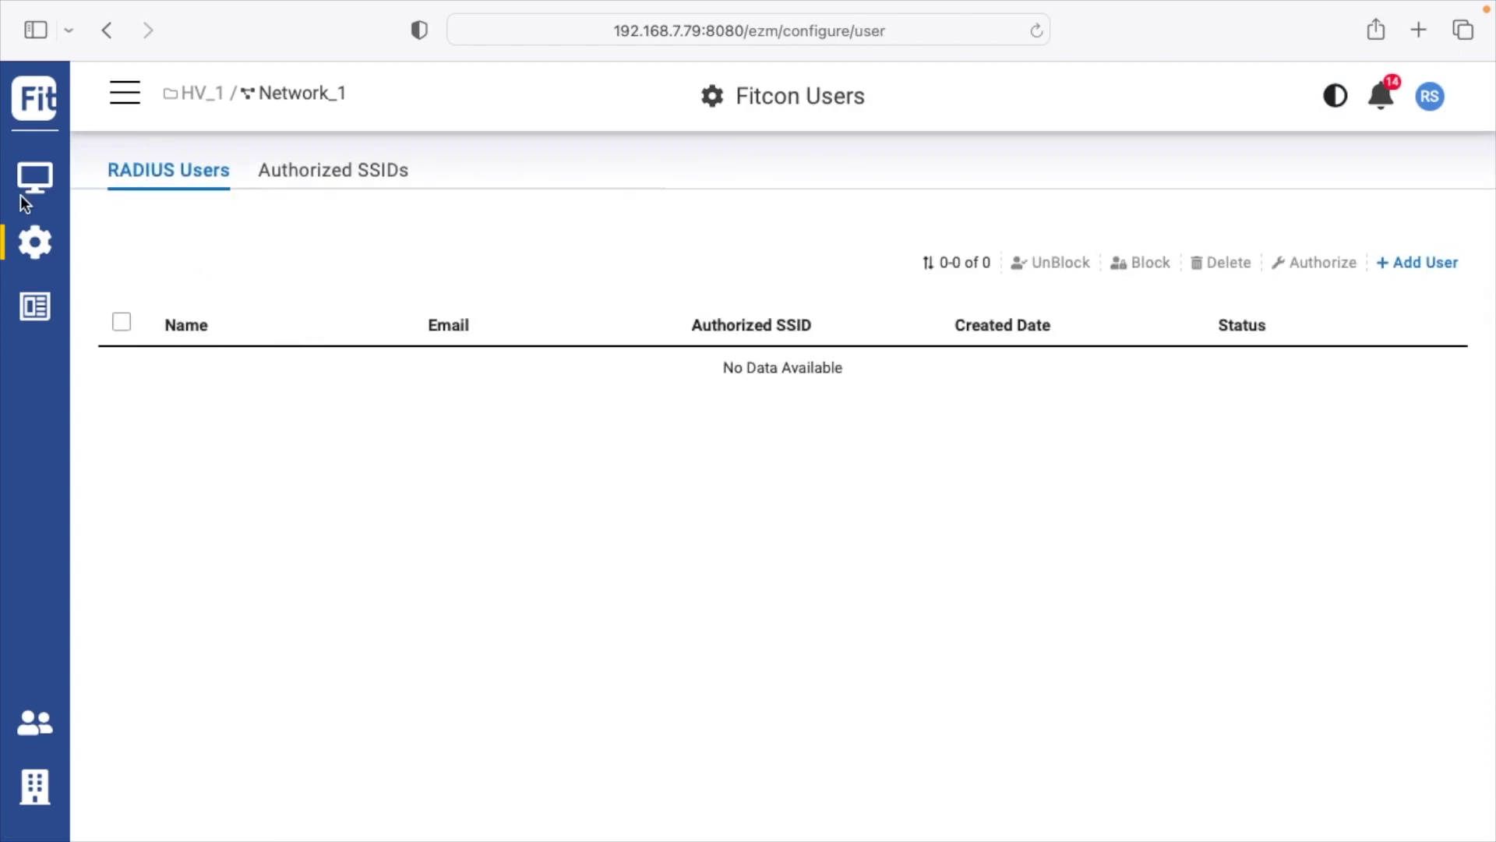
pyautogui.click(138, 401)
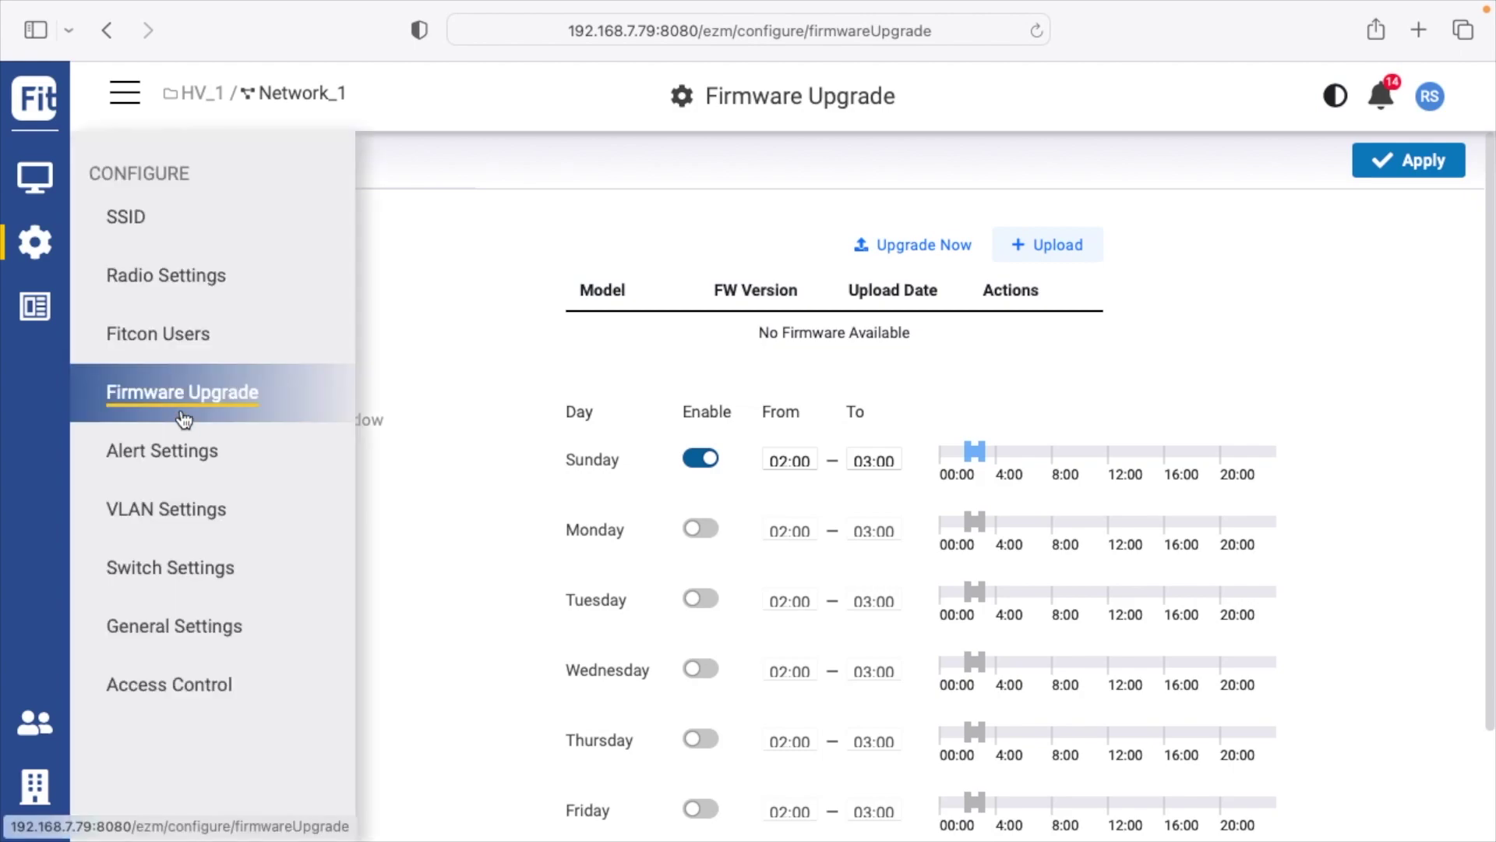
pyautogui.click(191, 448)
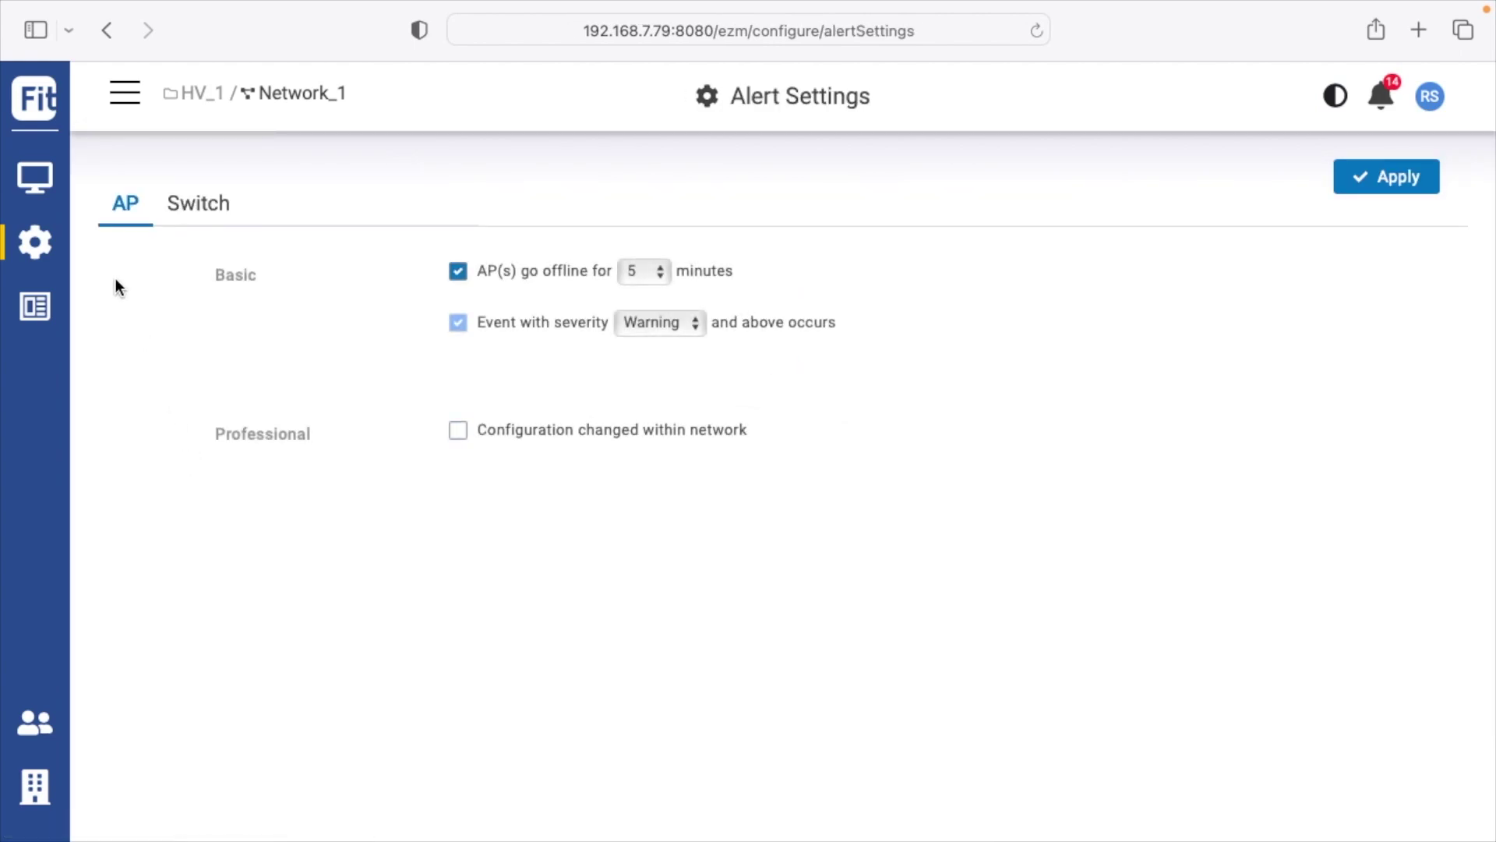
# View the VLAN list, then scroll through the Switch Settings QoS, IGMP and Jumbo Frame options
pyautogui.moveTo(32, 251)
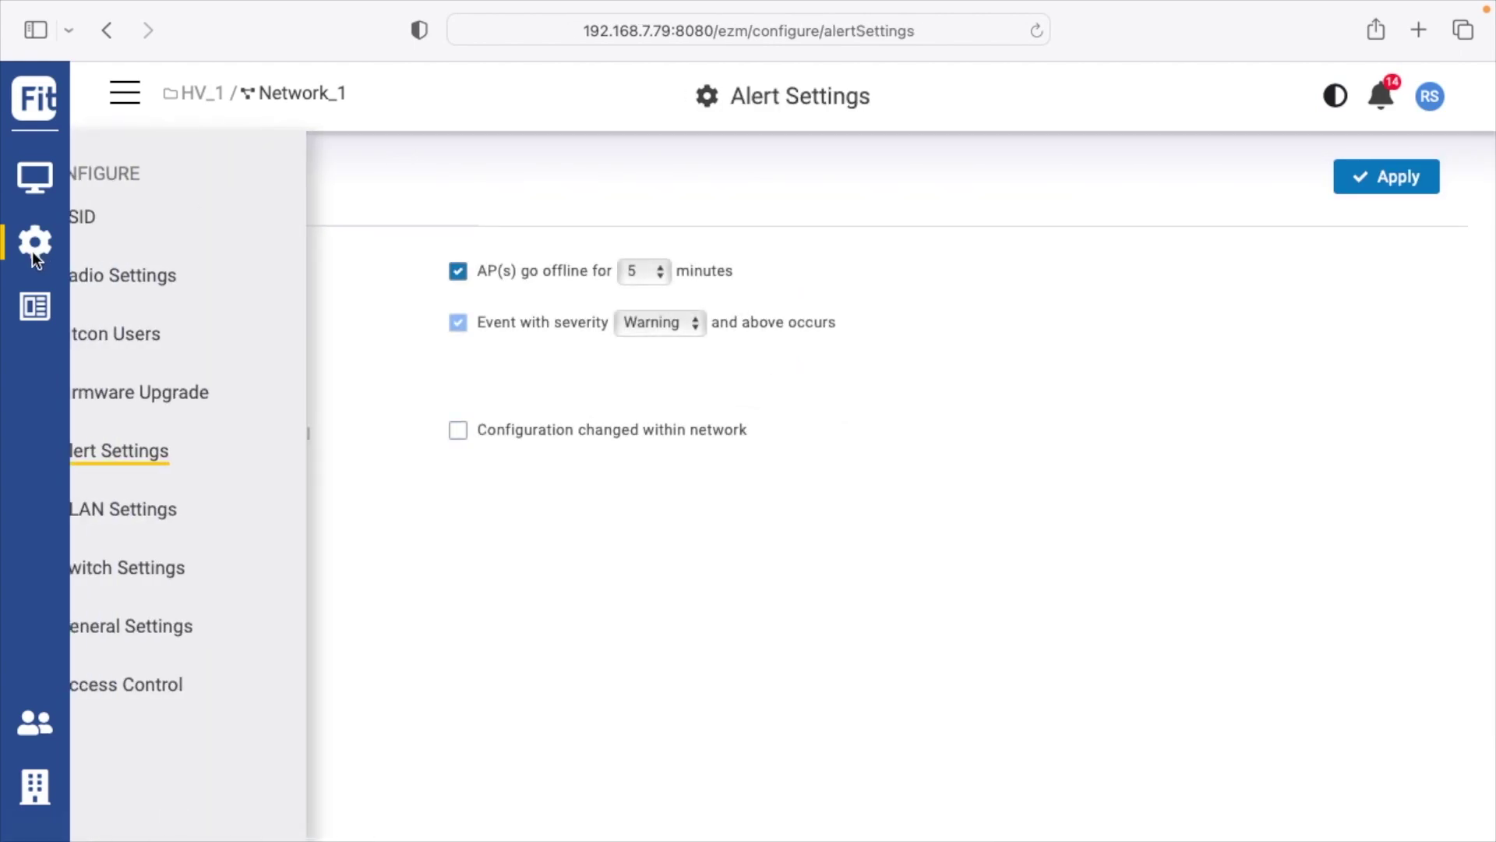
pyautogui.click(140, 521)
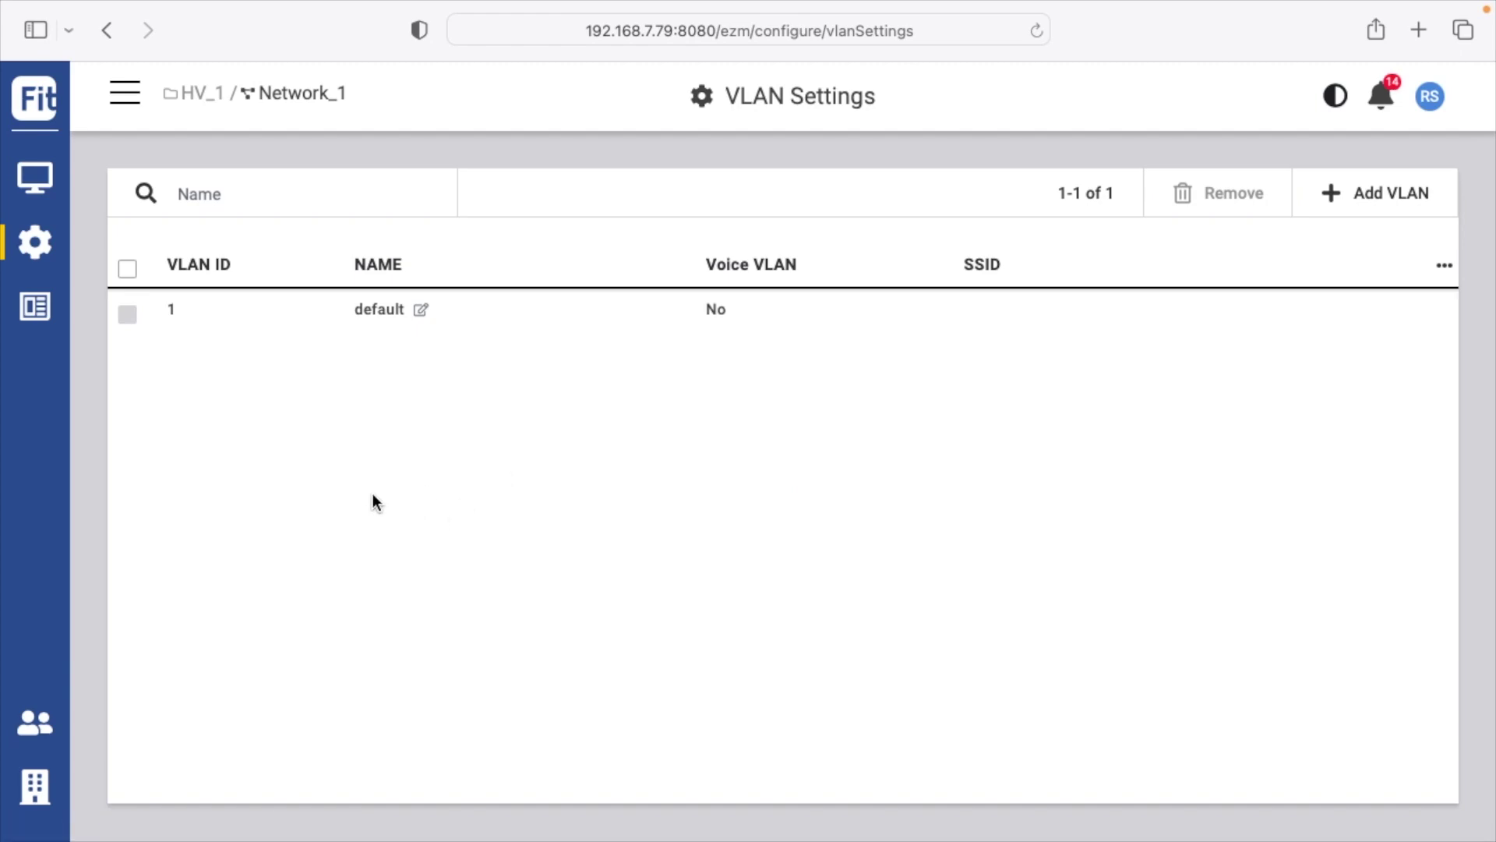
pyautogui.moveTo(48, 253)
pyautogui.click(156, 593)
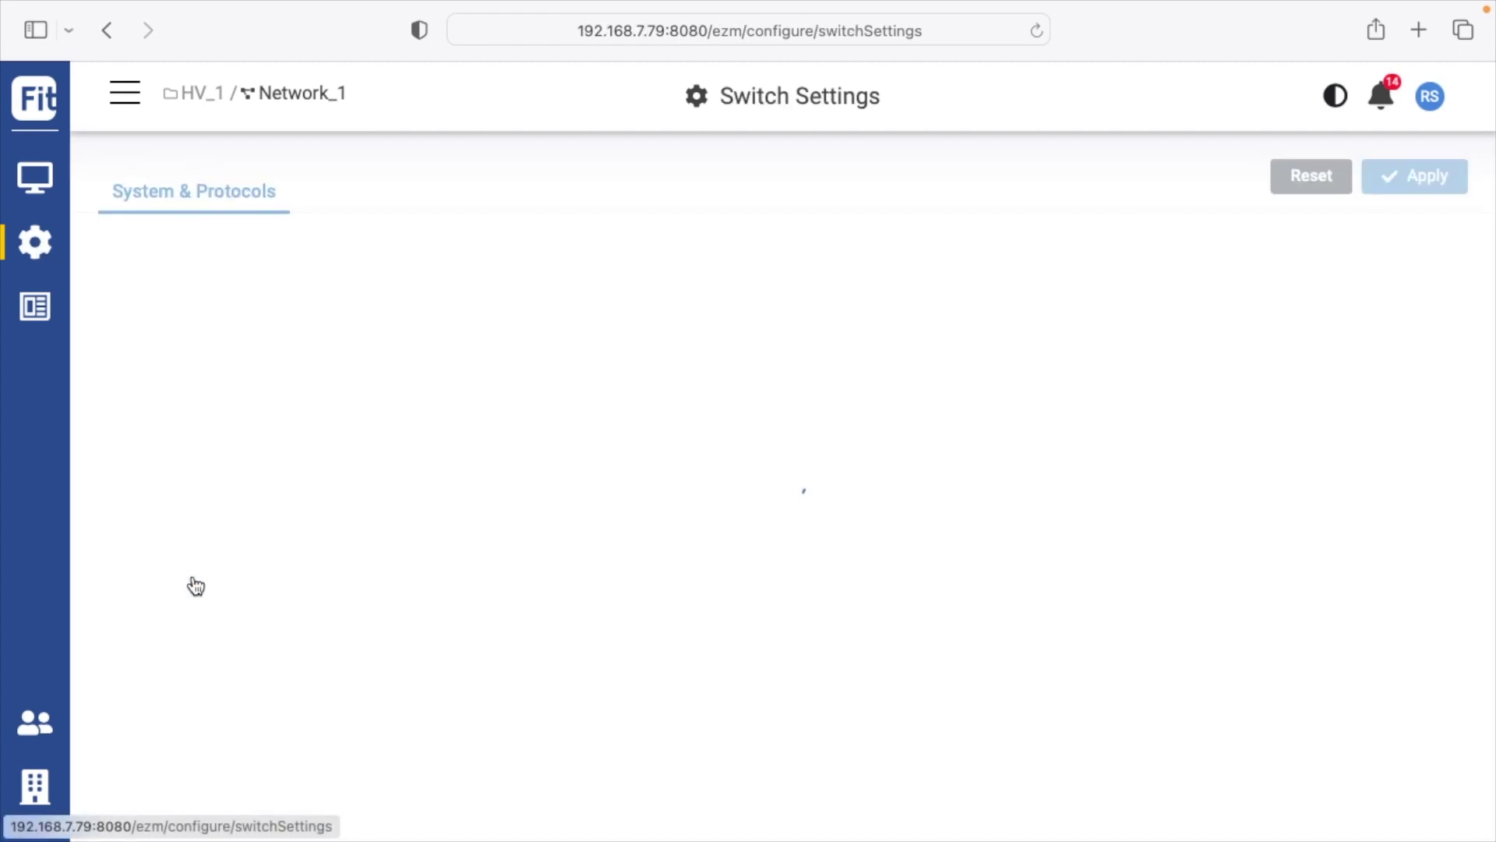
pyautogui.scroll(-10, 488, 569)
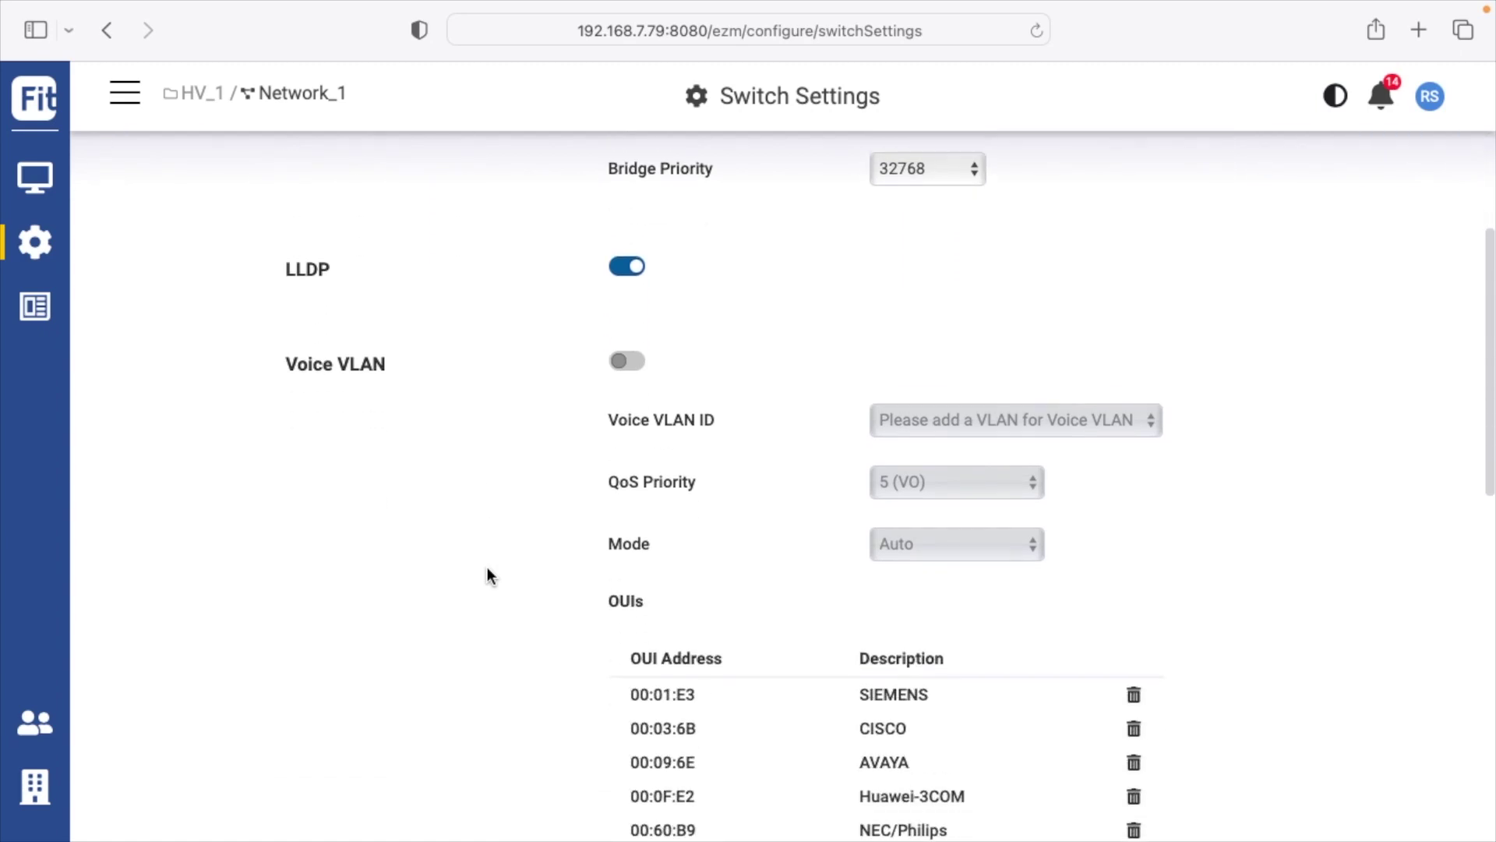
pyautogui.scroll(-5, 488, 567)
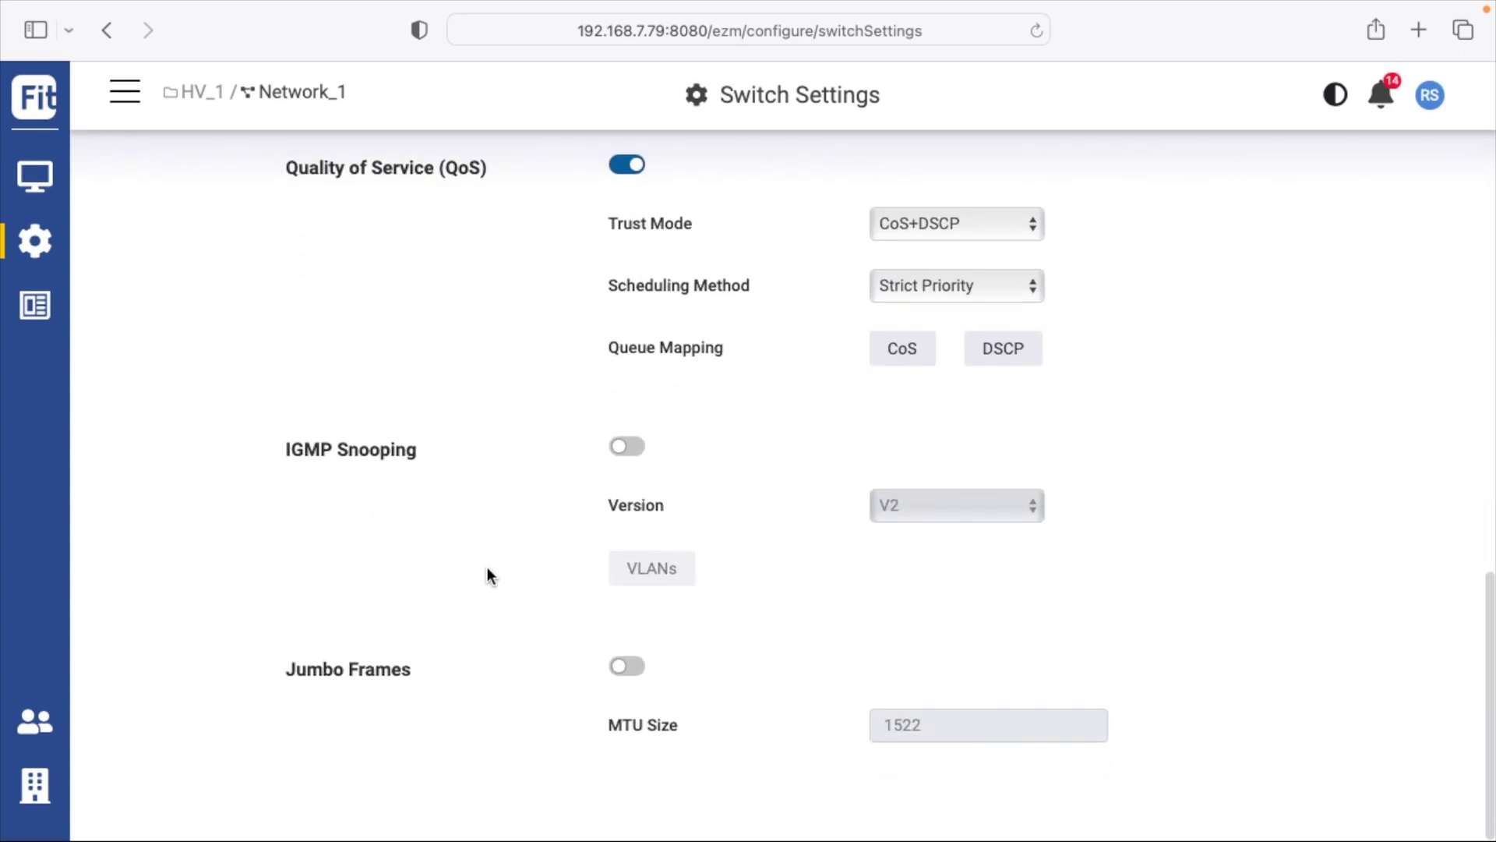
# Open General Settings, compare the AP and Switch tabs, and scroll through the AP options
pyautogui.moveTo(35, 307)
pyautogui.moveTo(35, 242)
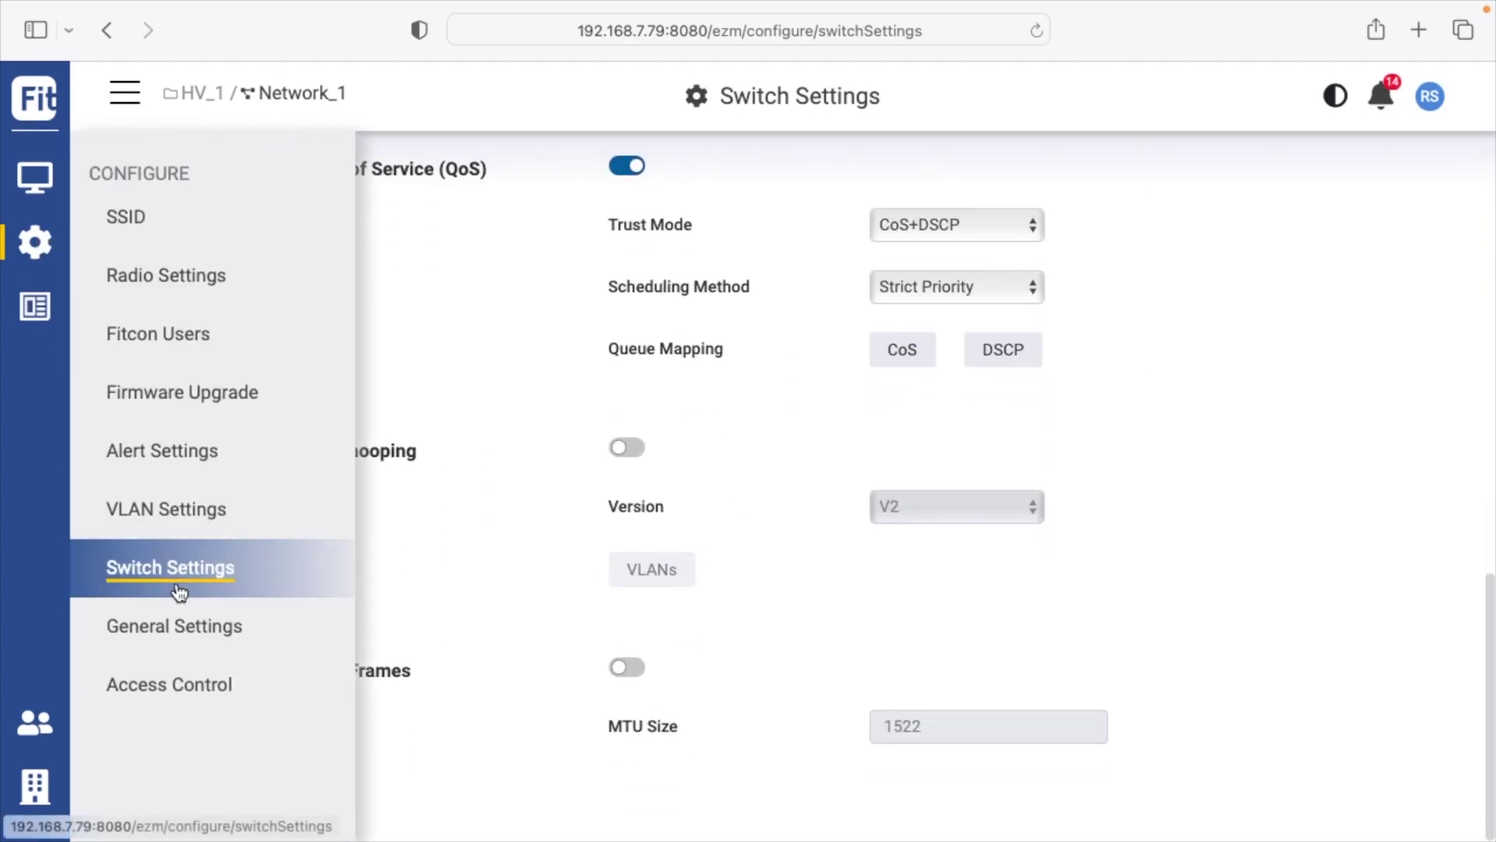
pyautogui.click(186, 626)
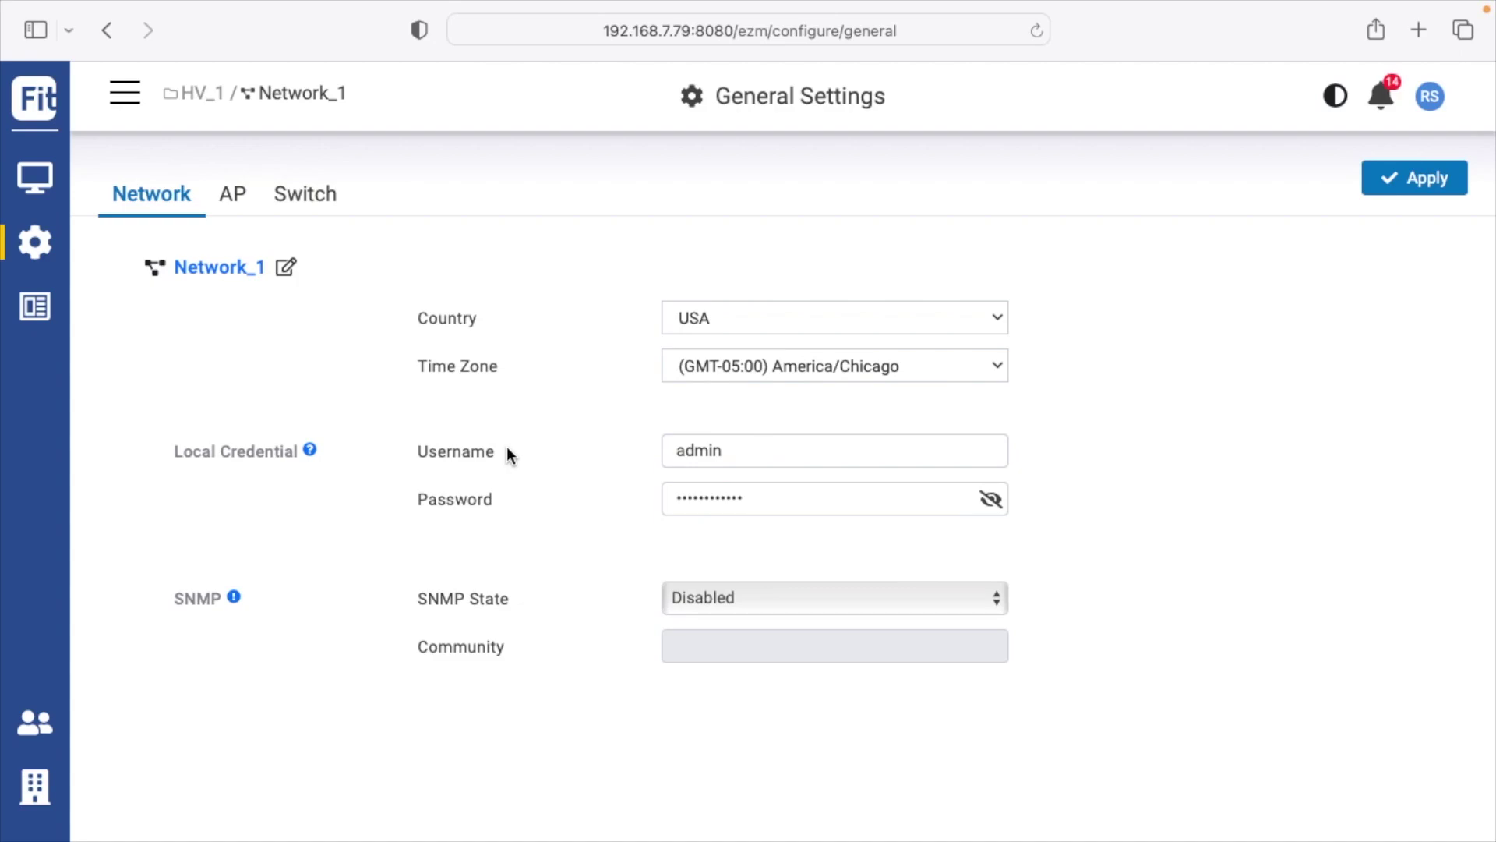
pyautogui.click(229, 204)
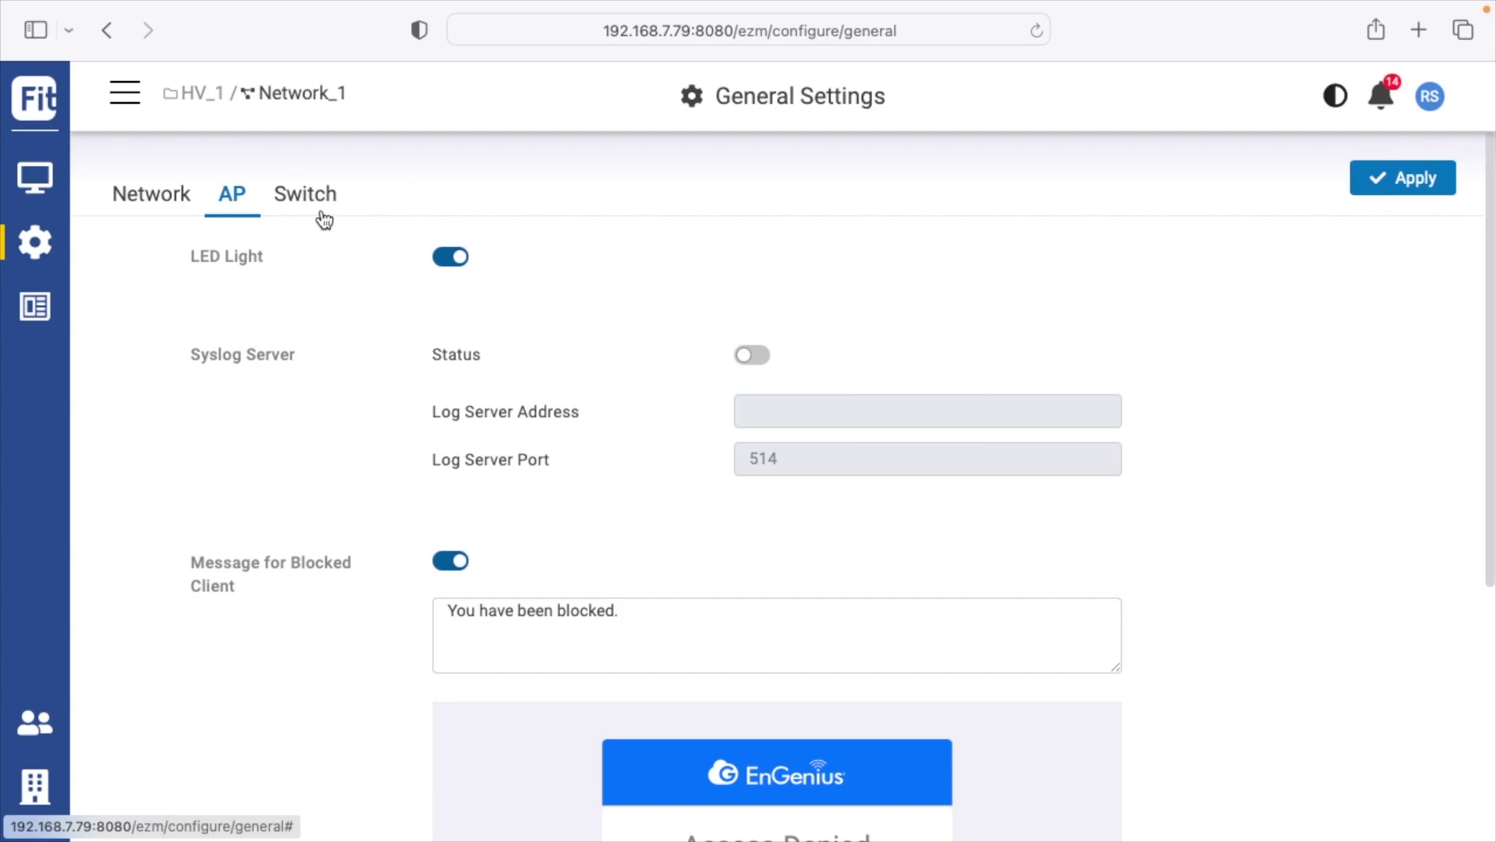
pyautogui.click(316, 204)
pyautogui.click(227, 193)
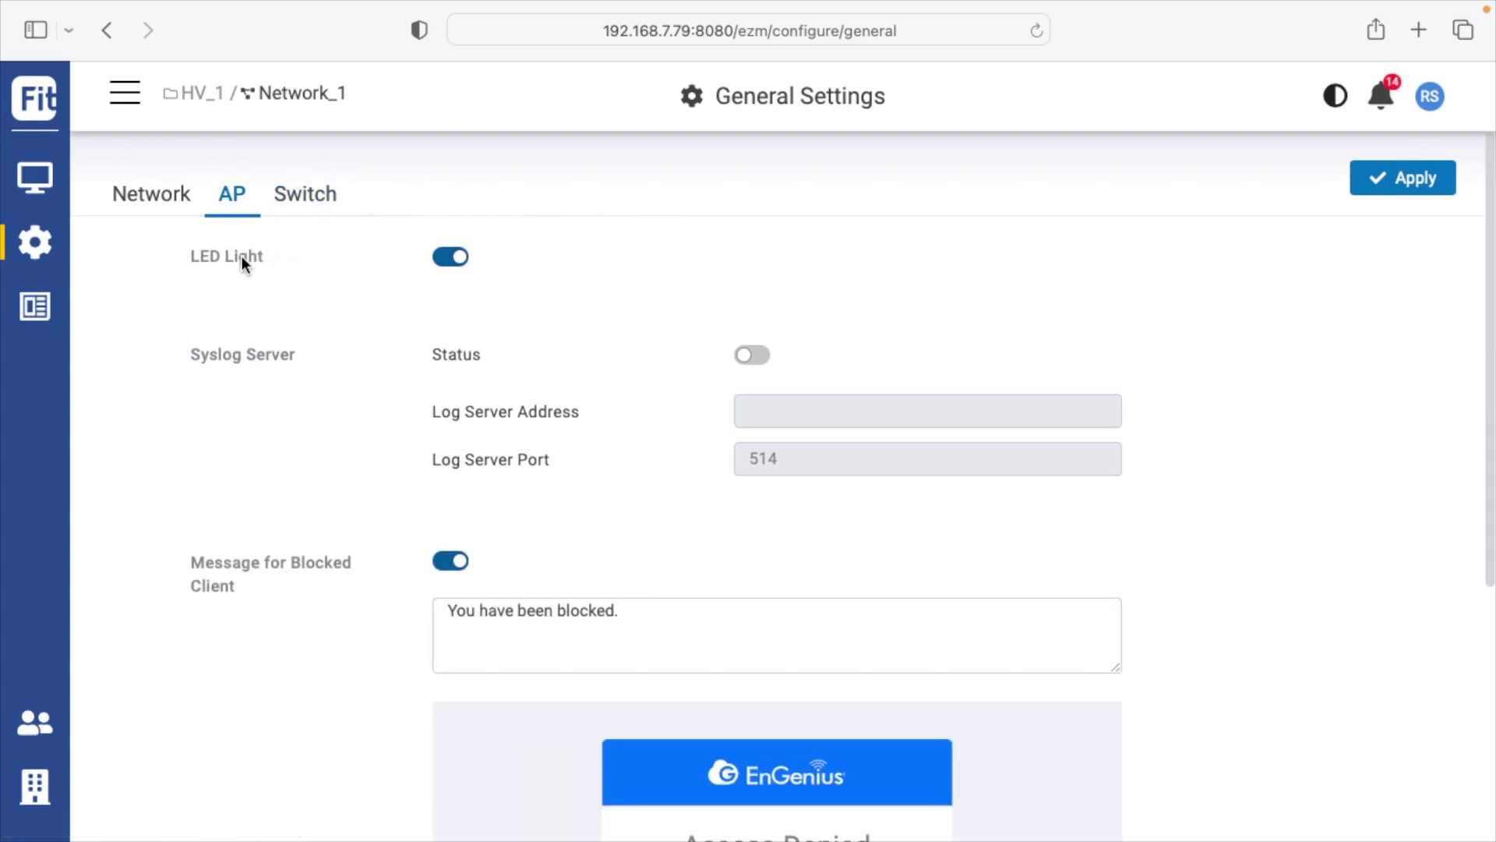
pyautogui.click(304, 195)
pyautogui.click(232, 193)
pyautogui.scroll(-3, 373, 562)
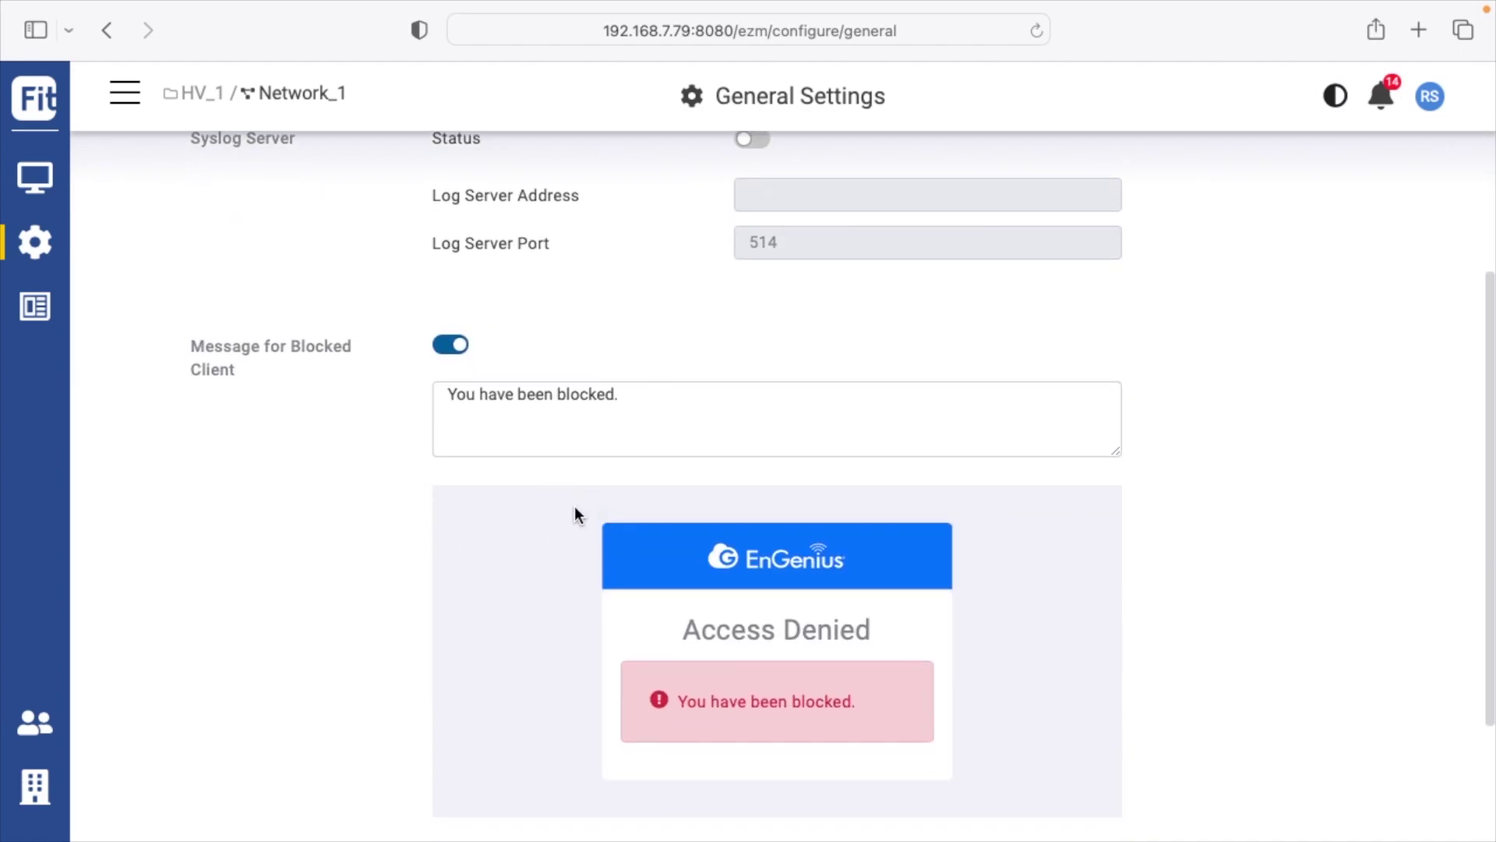
pyautogui.scroll(3, 544, 508)
# View the Access Control blocked list and the Event Log, then open Team Members
pyautogui.moveTo(41, 237)
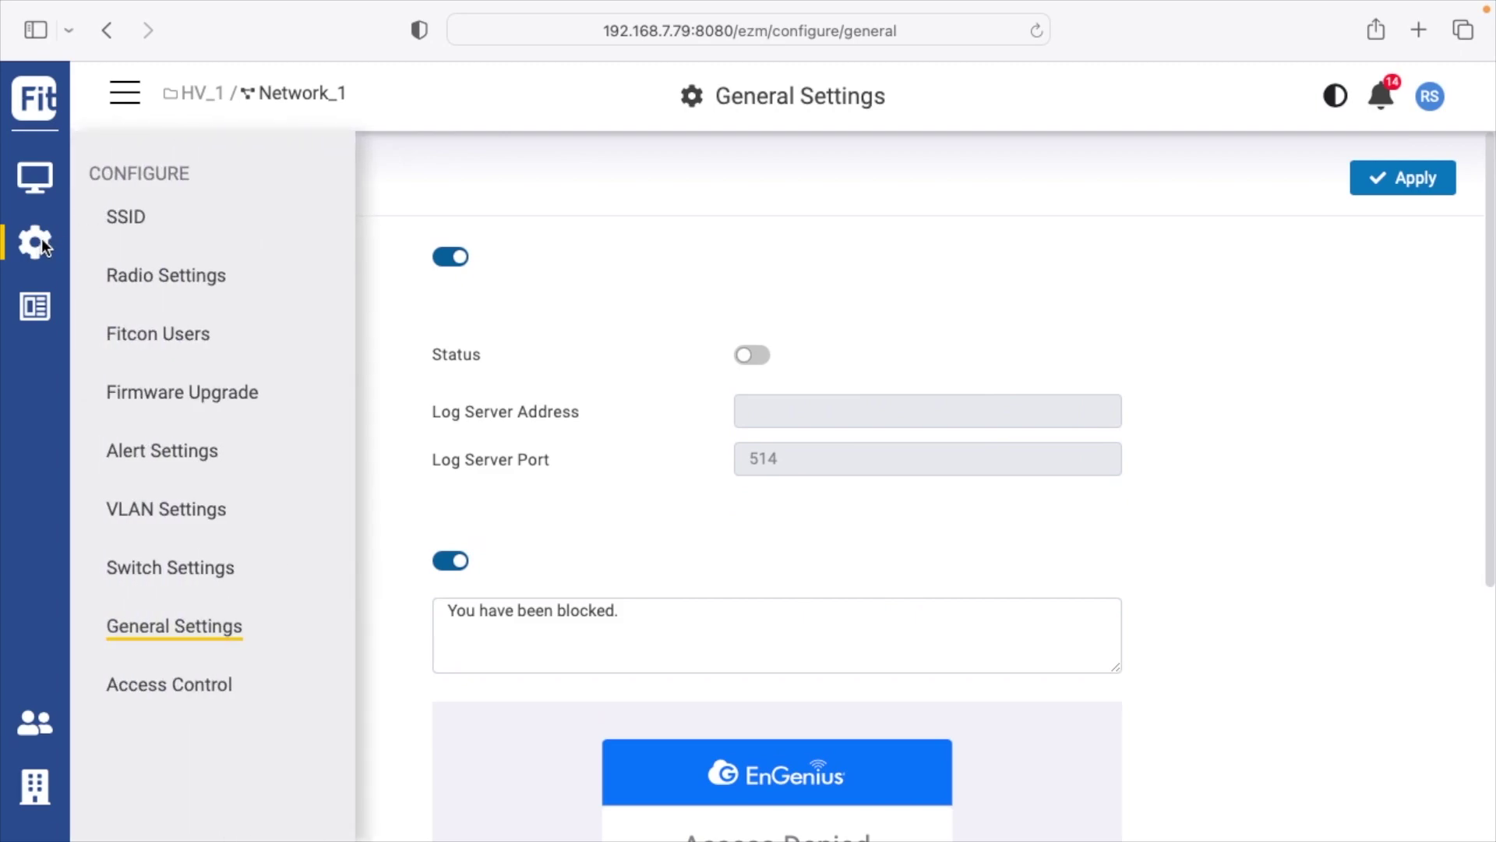
pyautogui.click(231, 689)
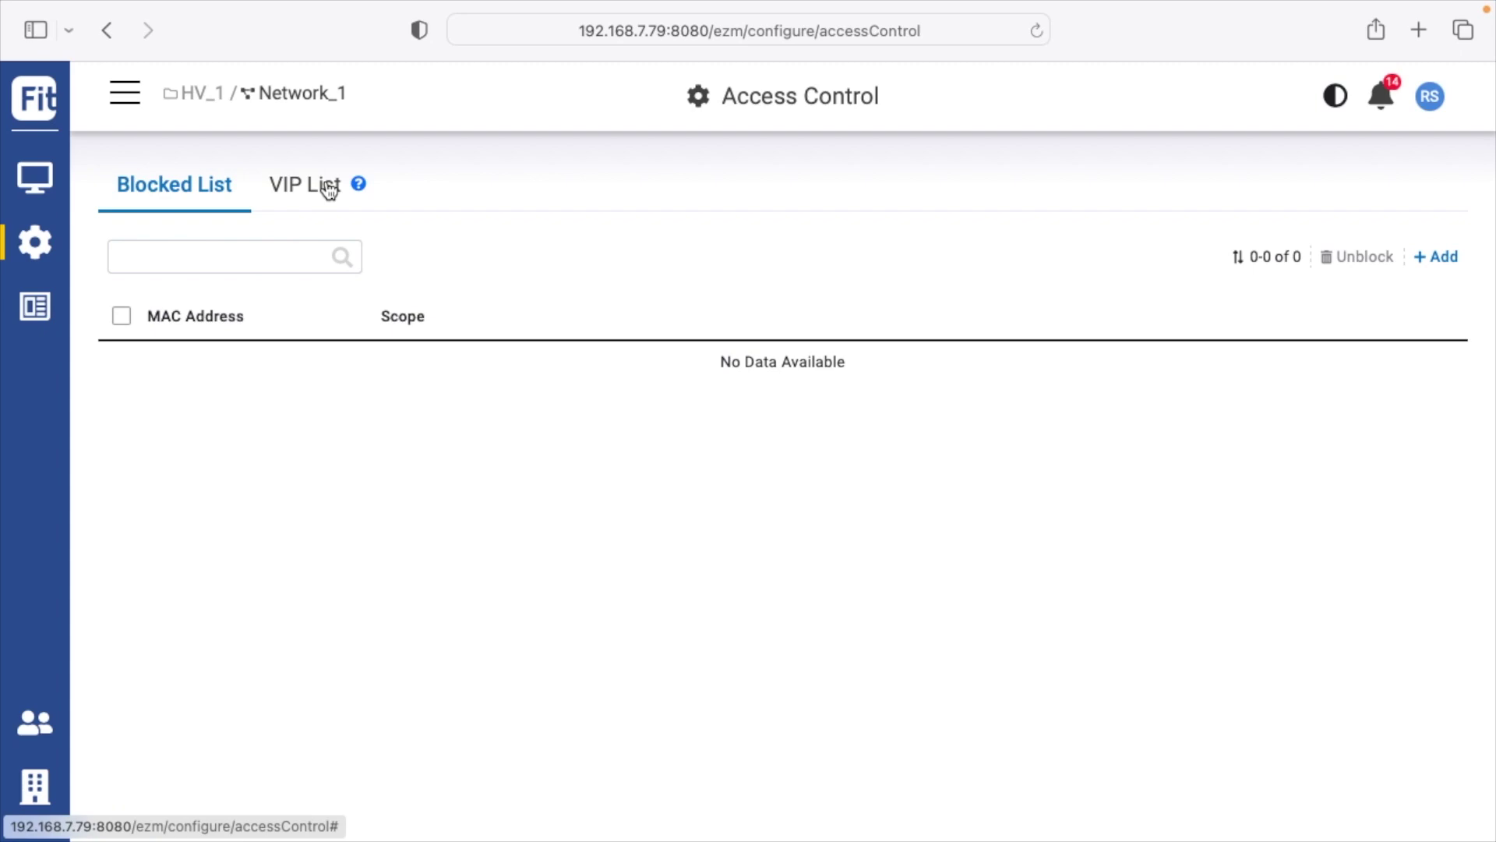
pyautogui.moveTo(39, 306)
pyautogui.click(138, 228)
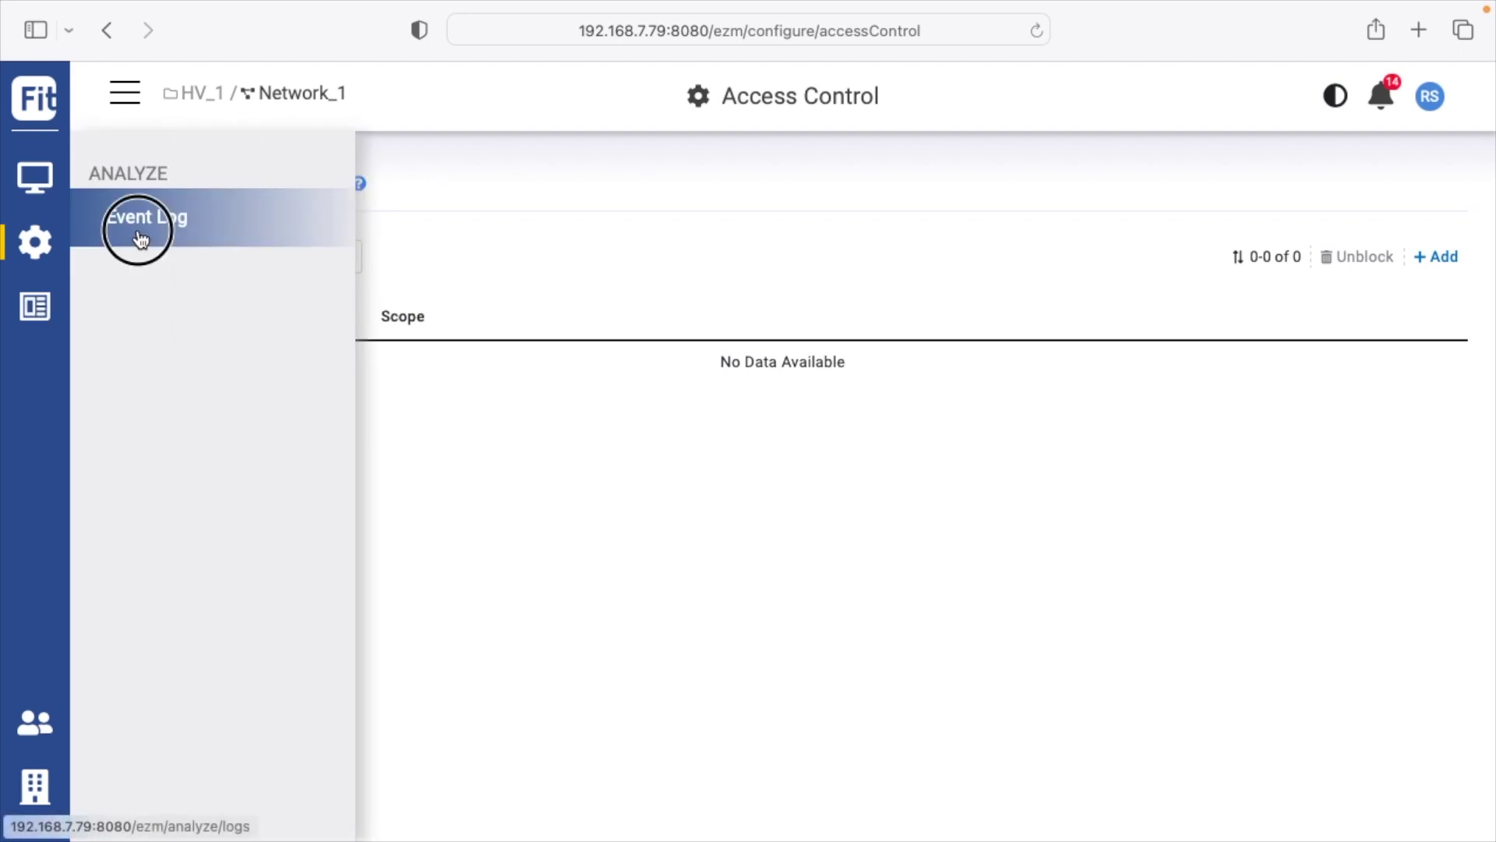
pyautogui.click(35, 723)
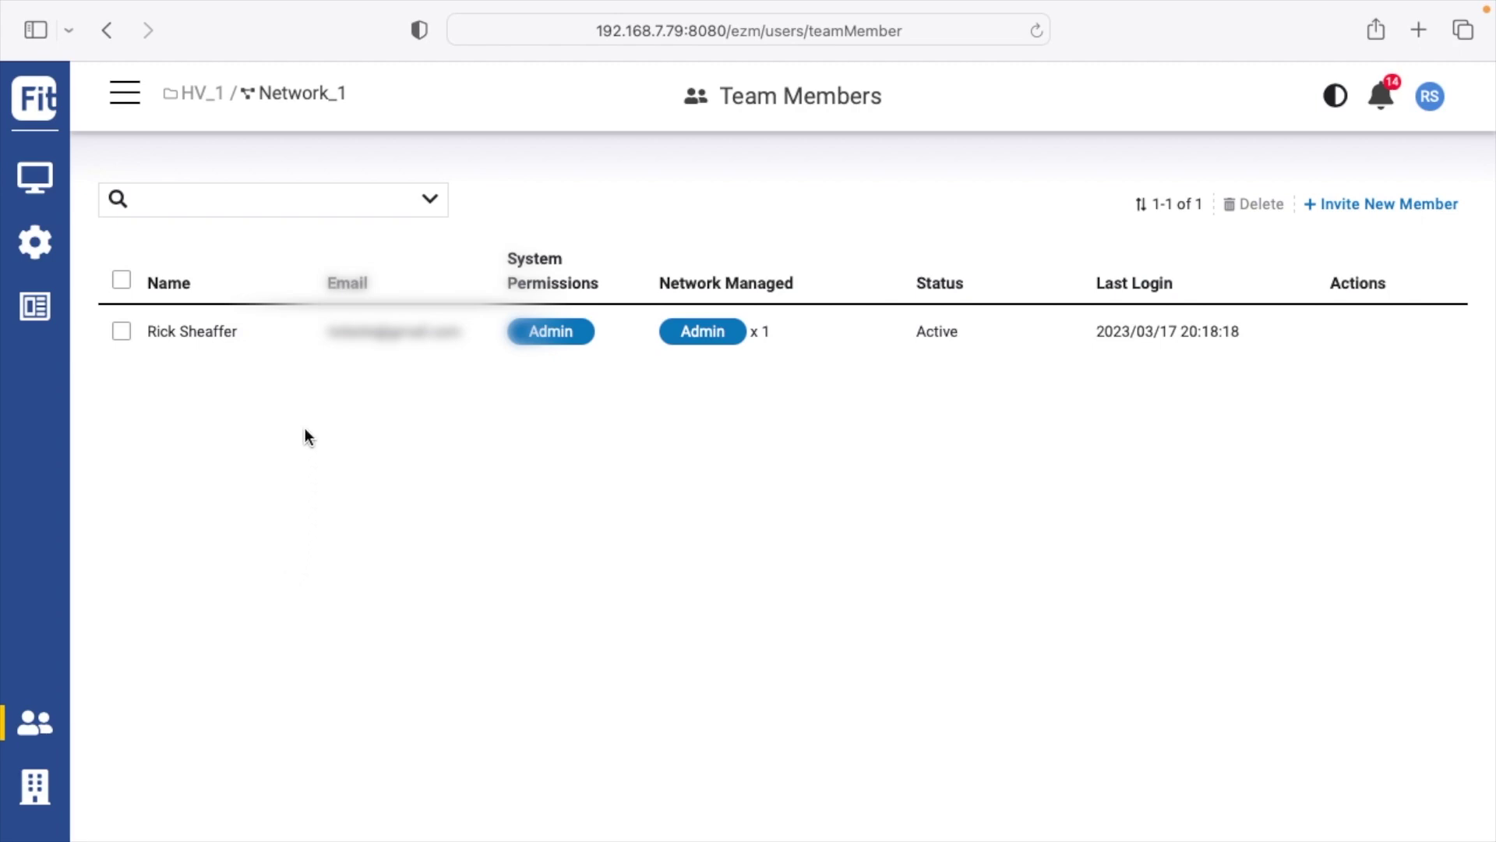
pyautogui.moveTo(39, 798)
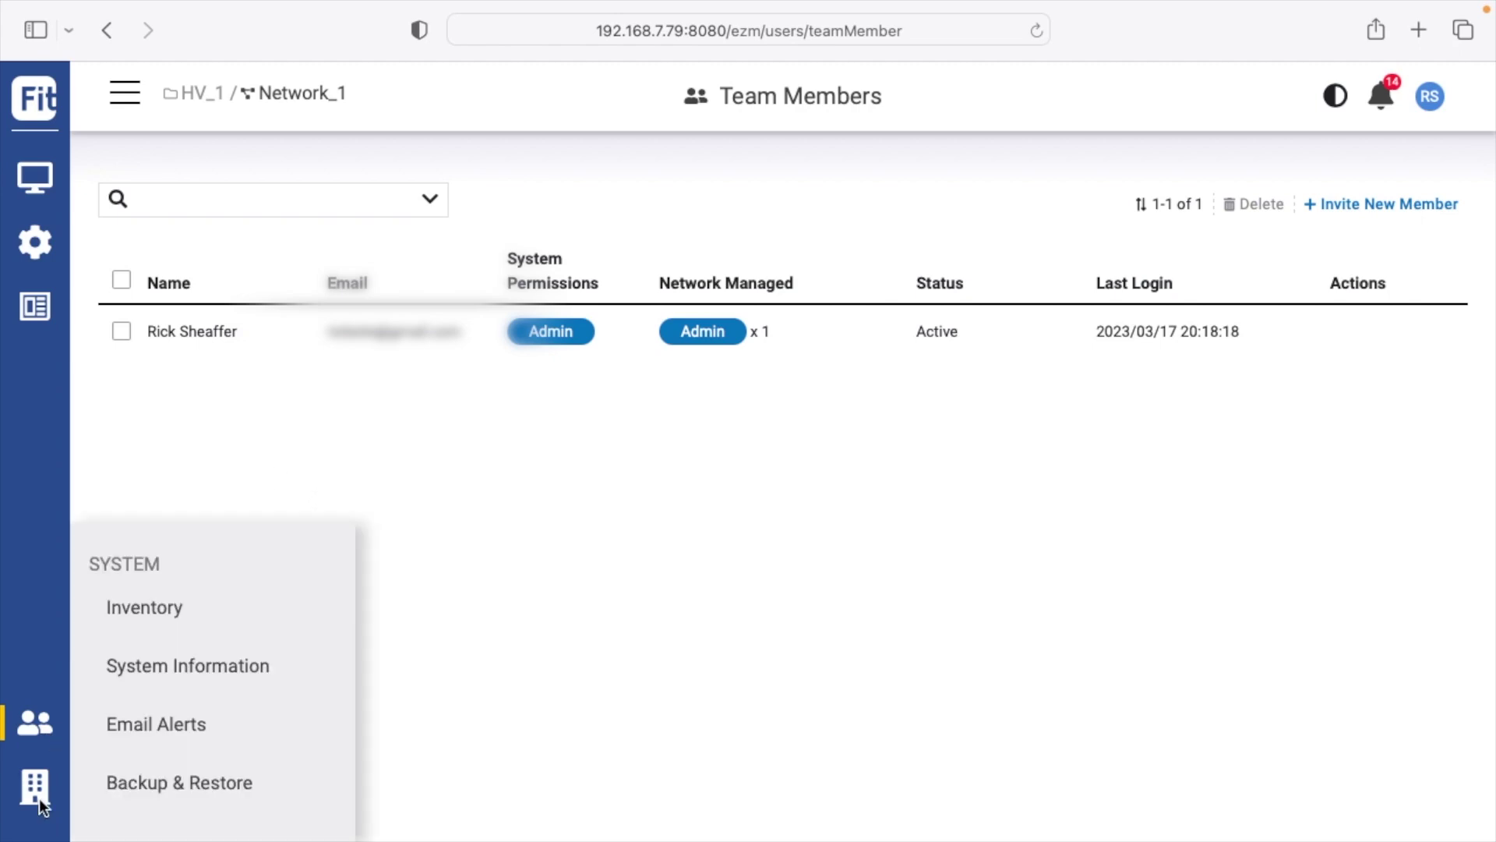
# Review System Information, checking the System Time tab and the CPU, memory and disk usage
pyautogui.click(200, 661)
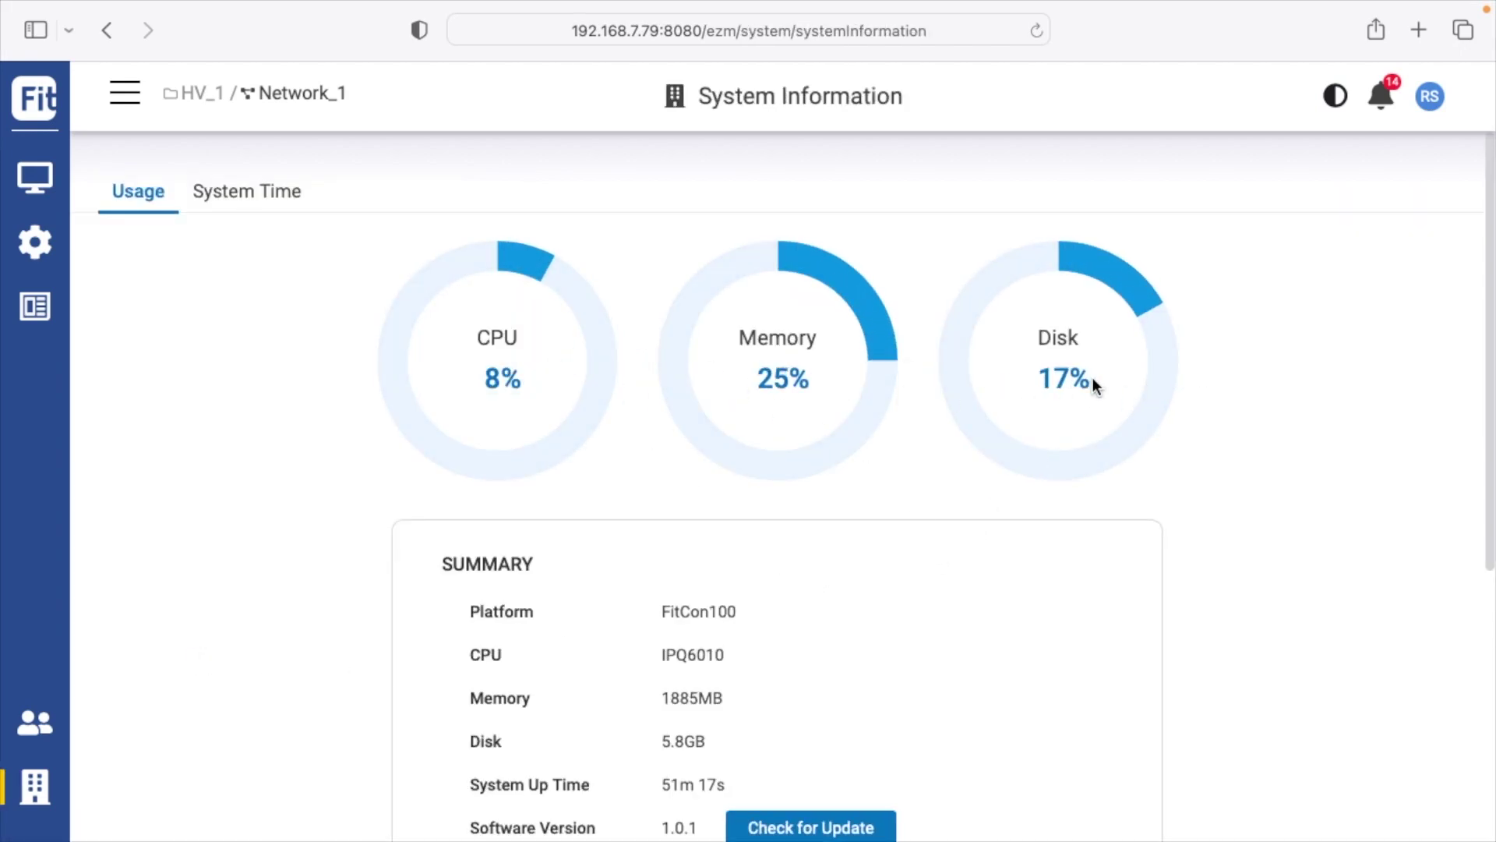
pyautogui.scroll(-5, 935, 628)
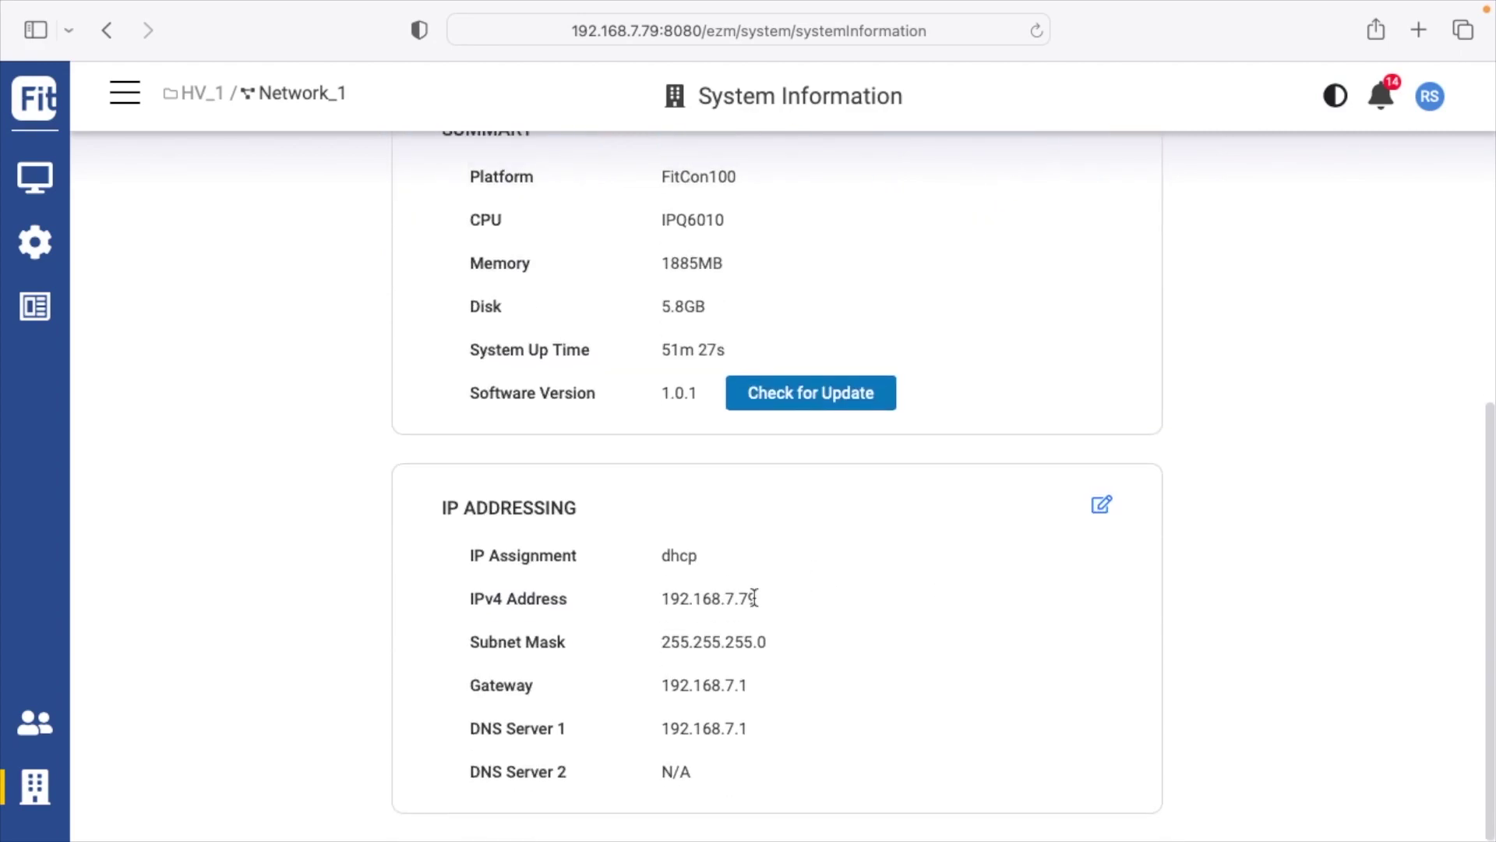
pyautogui.scroll(5, 264, 284)
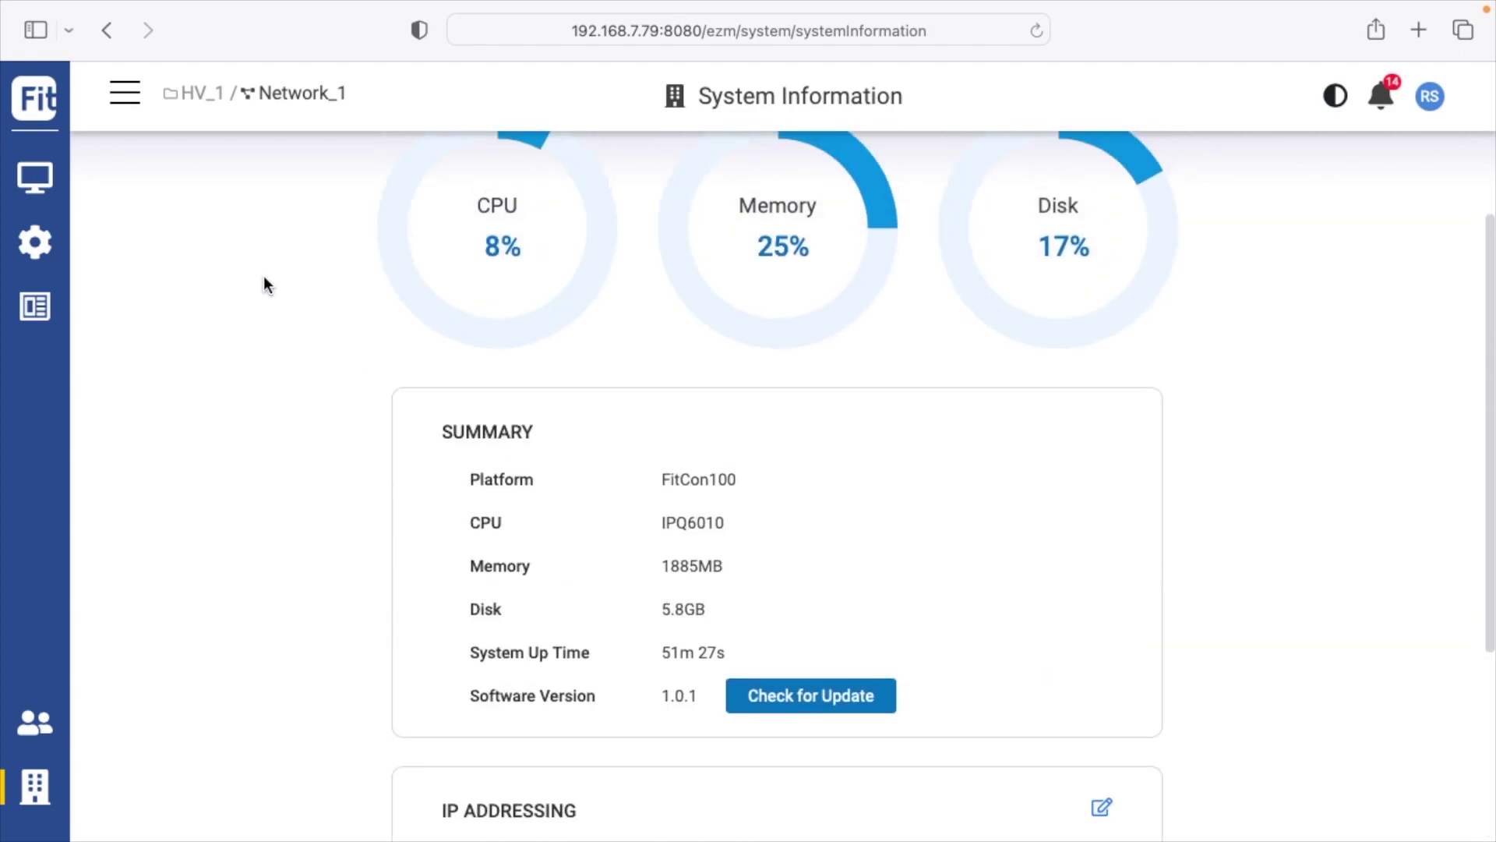
pyautogui.click(267, 194)
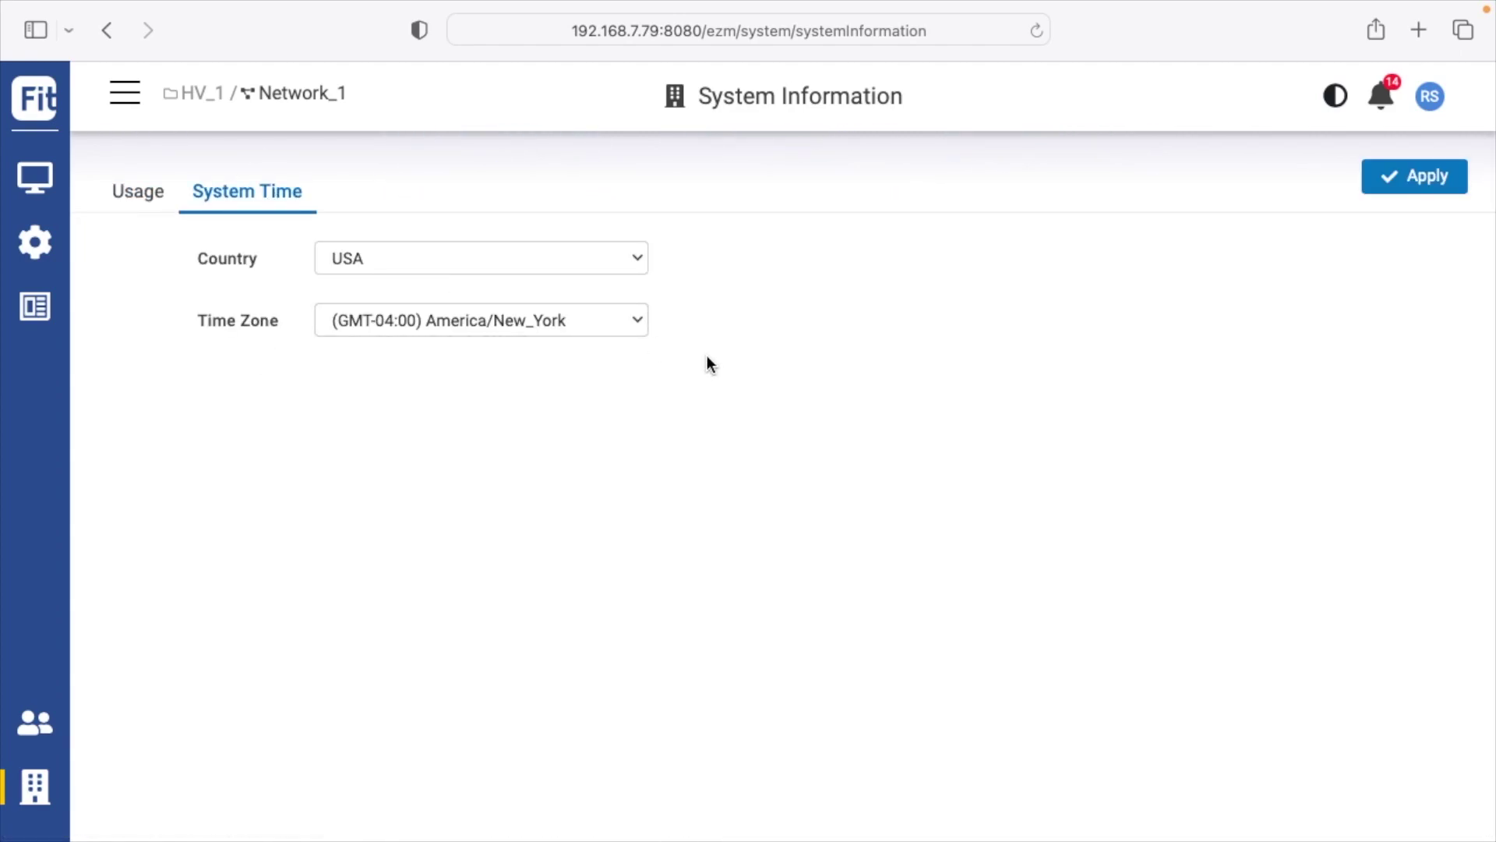
pyautogui.click(139, 191)
# View the Email Alerts mail server settings, then the Backup & Restore page
pyautogui.moveTo(34, 798)
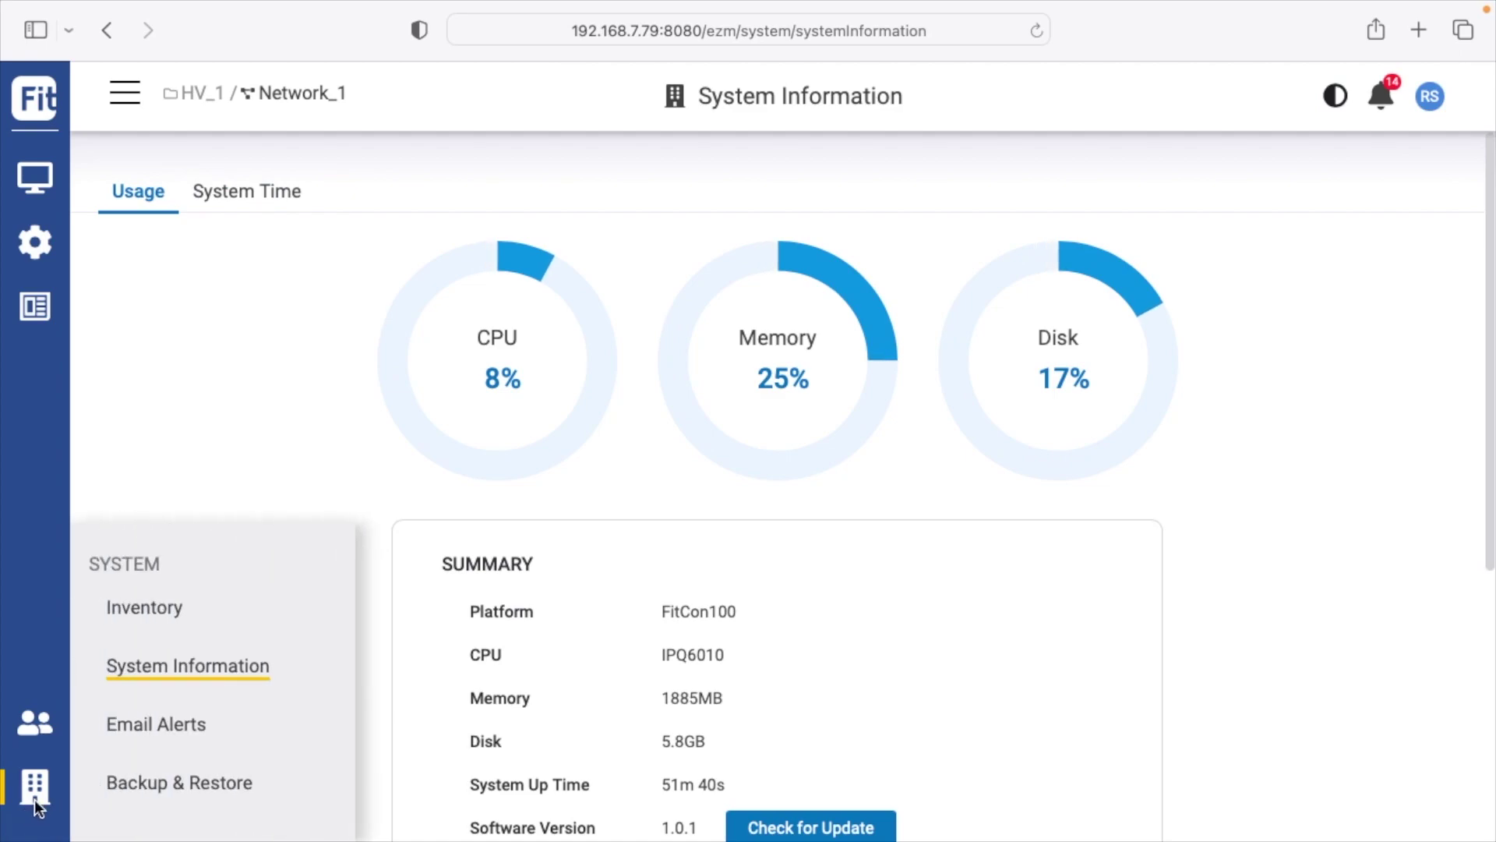
pyautogui.click(109, 722)
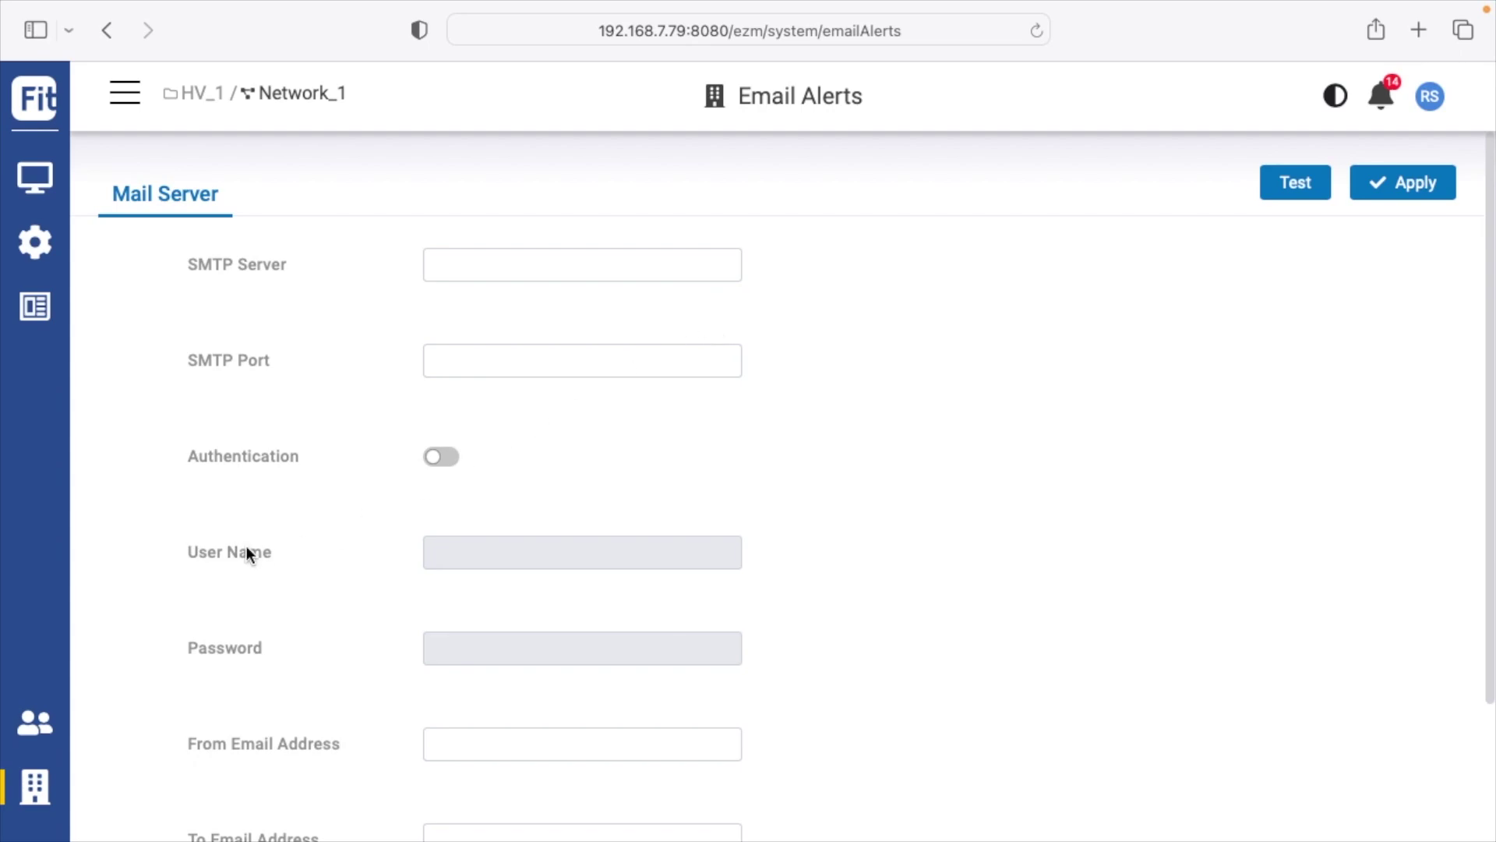
pyautogui.moveTo(41, 793)
pyautogui.click(177, 782)
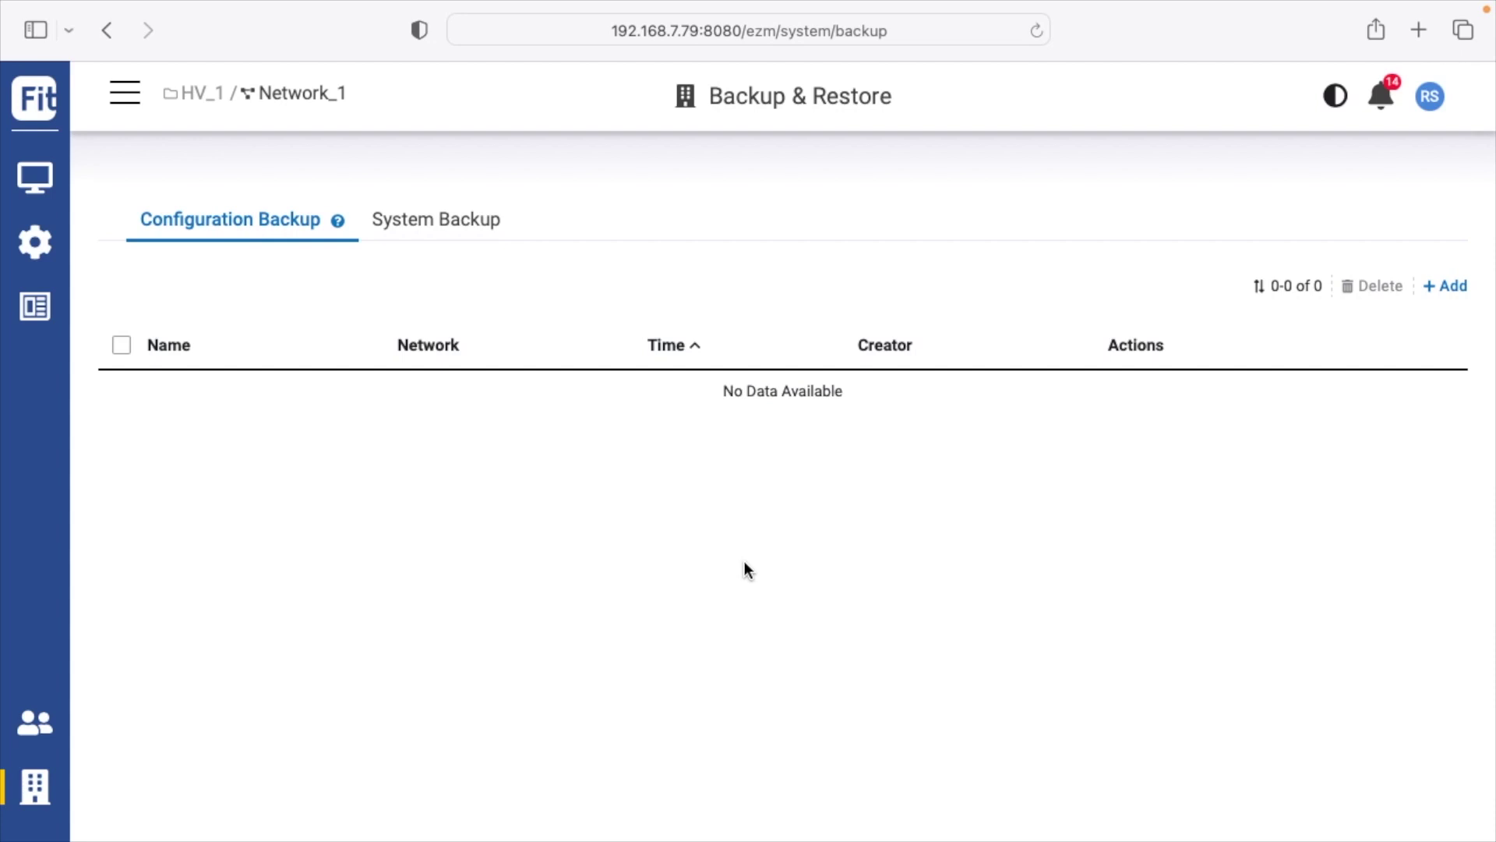
# Reveal the sidebar's Manage menu to head back to Network_1's Dashboard
pyautogui.moveTo(31, 171)
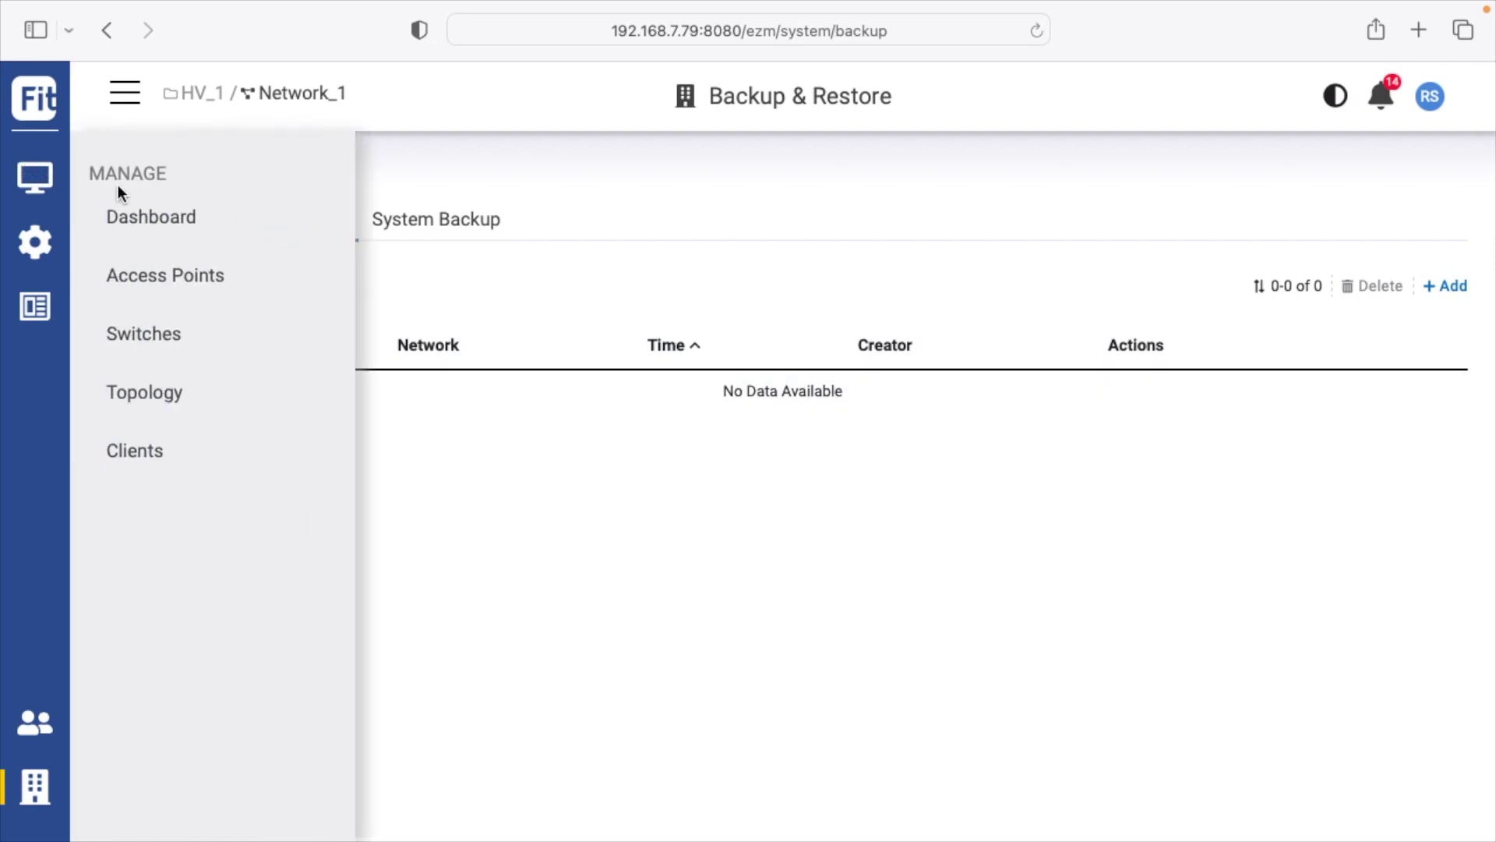